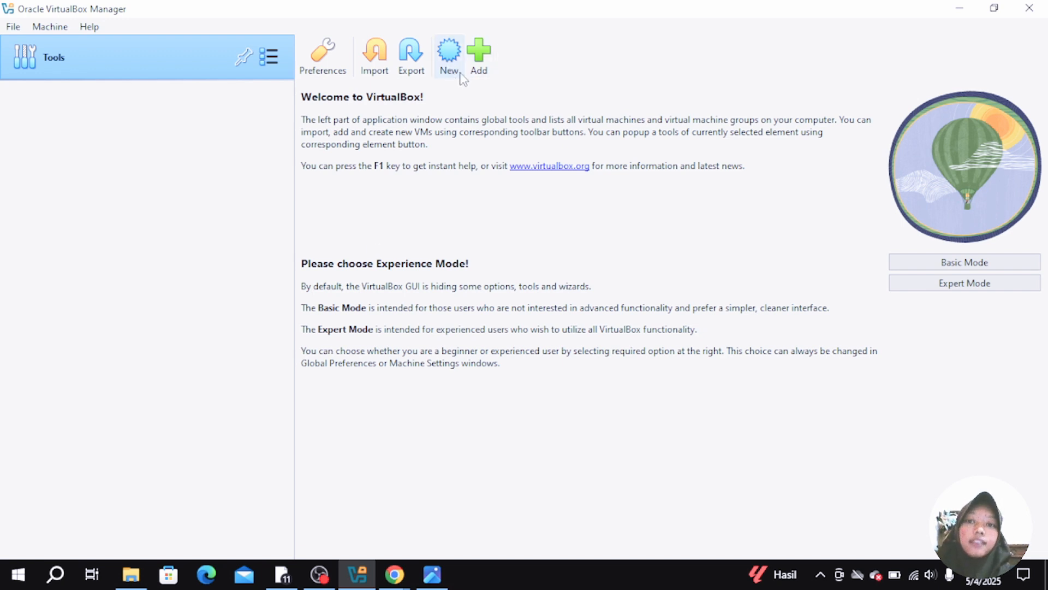
# Start creating a new virtual machine named "Ubuntu Server" and continue to its hardware settings
pyautogui.click(458, 68)
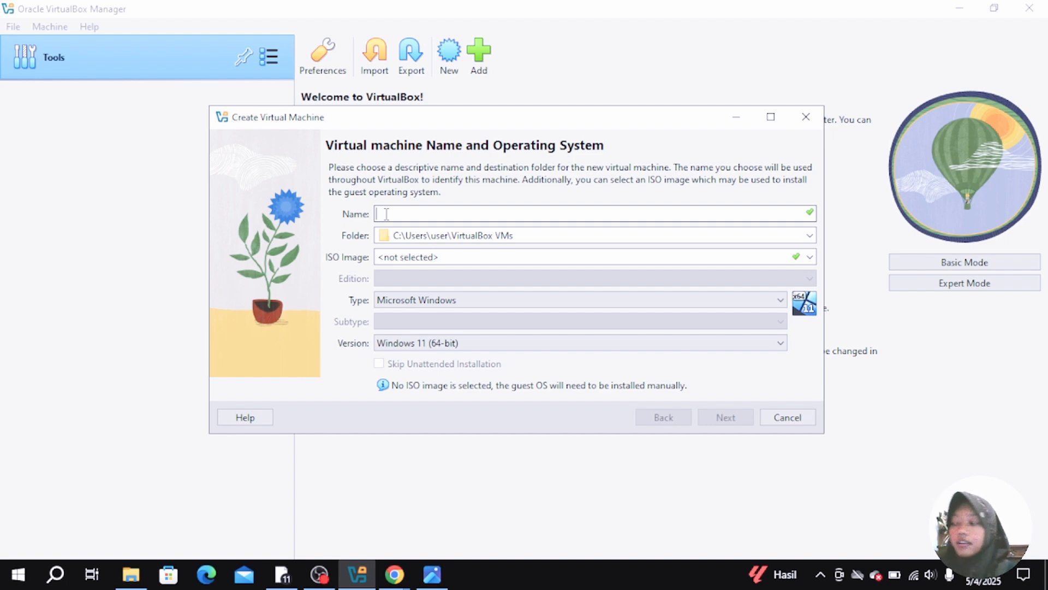
pyautogui.write('U')
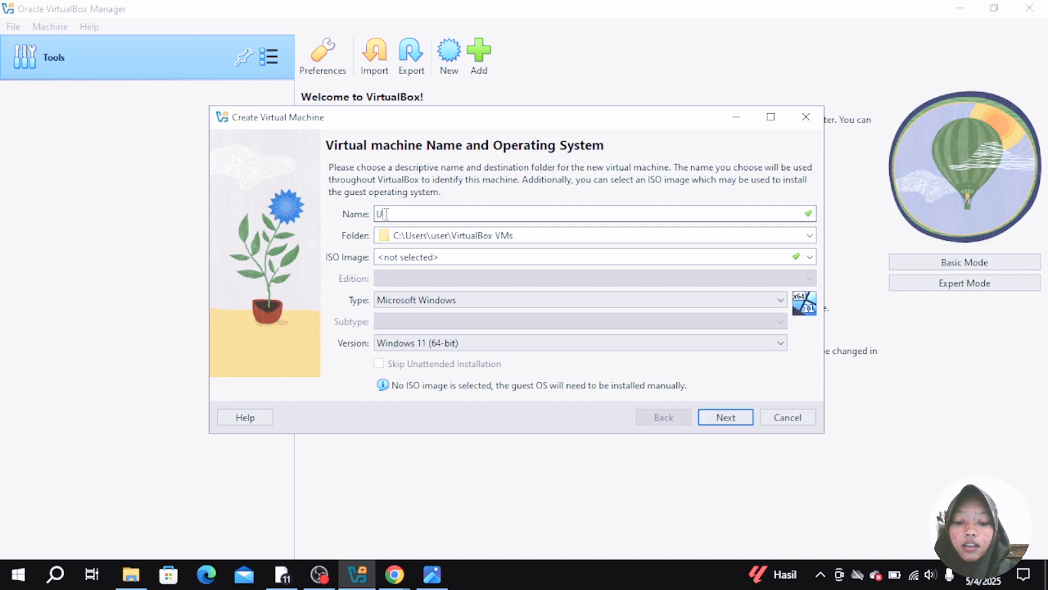
pyautogui.write('buntu')
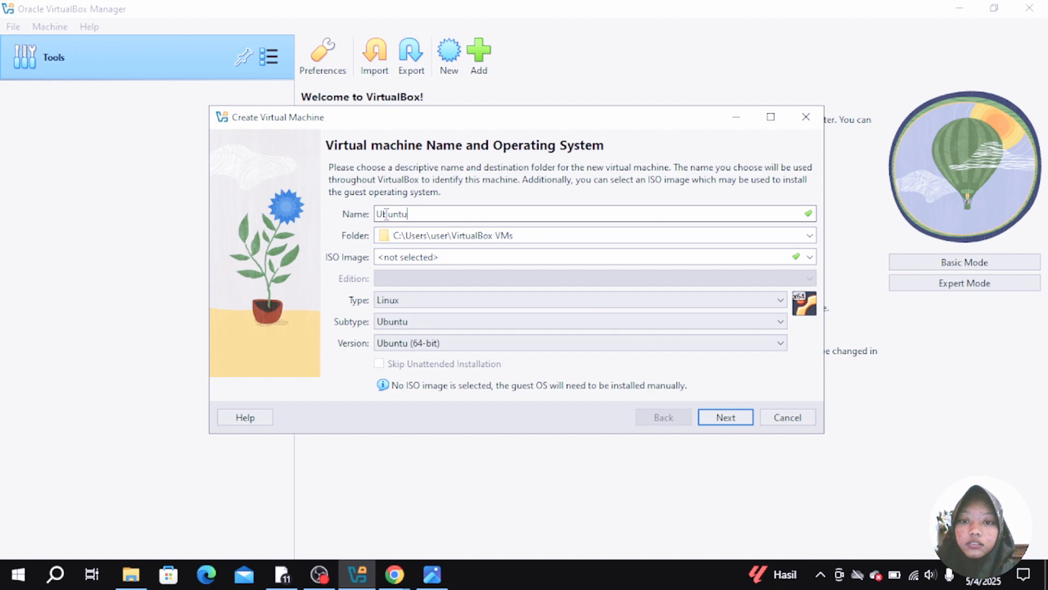
pyautogui.write(' S')
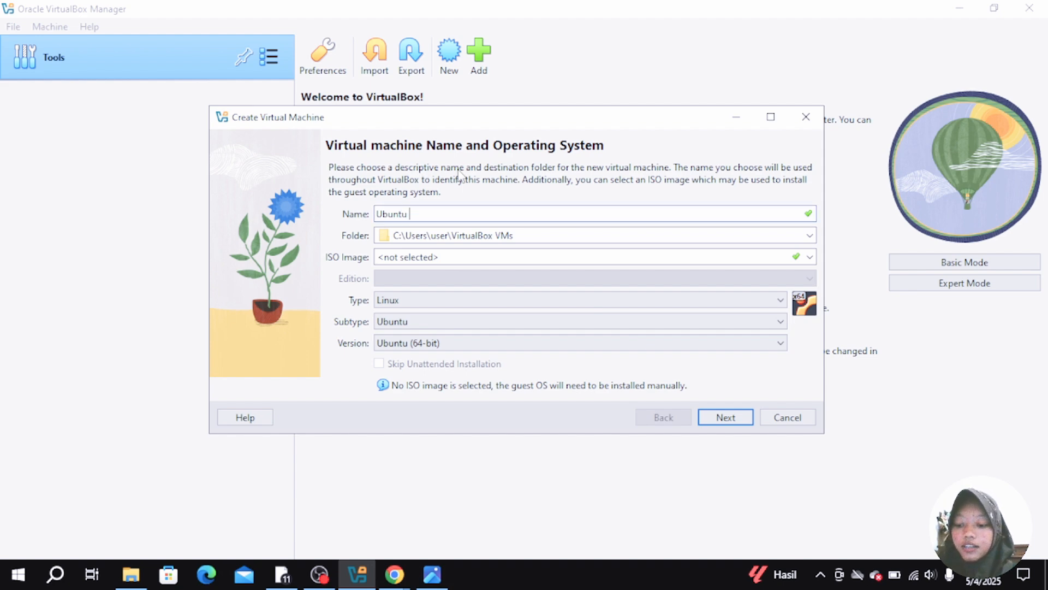
pyautogui.write('erver')
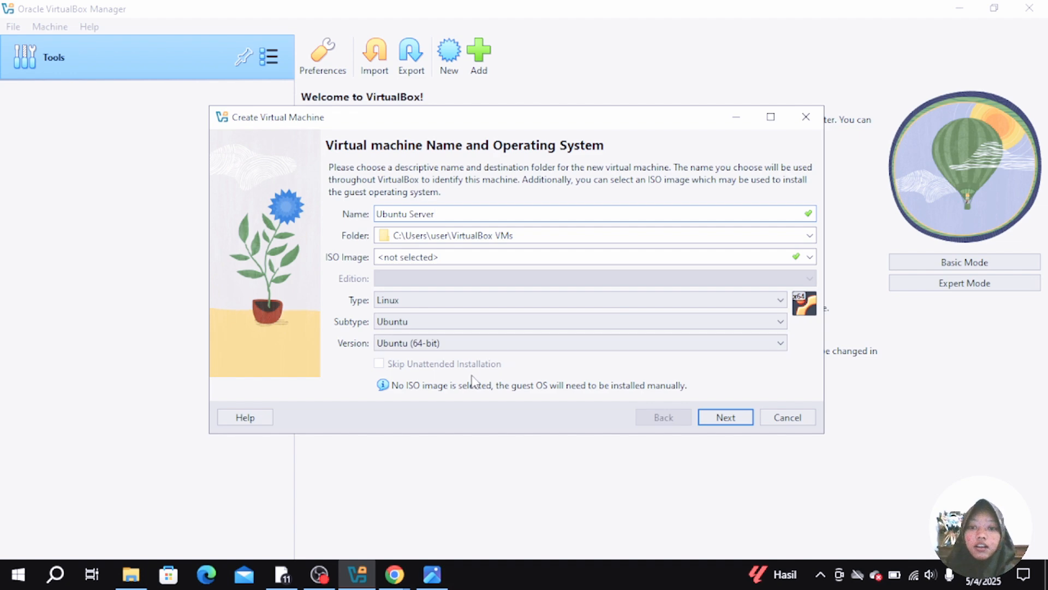
pyautogui.click(730, 417)
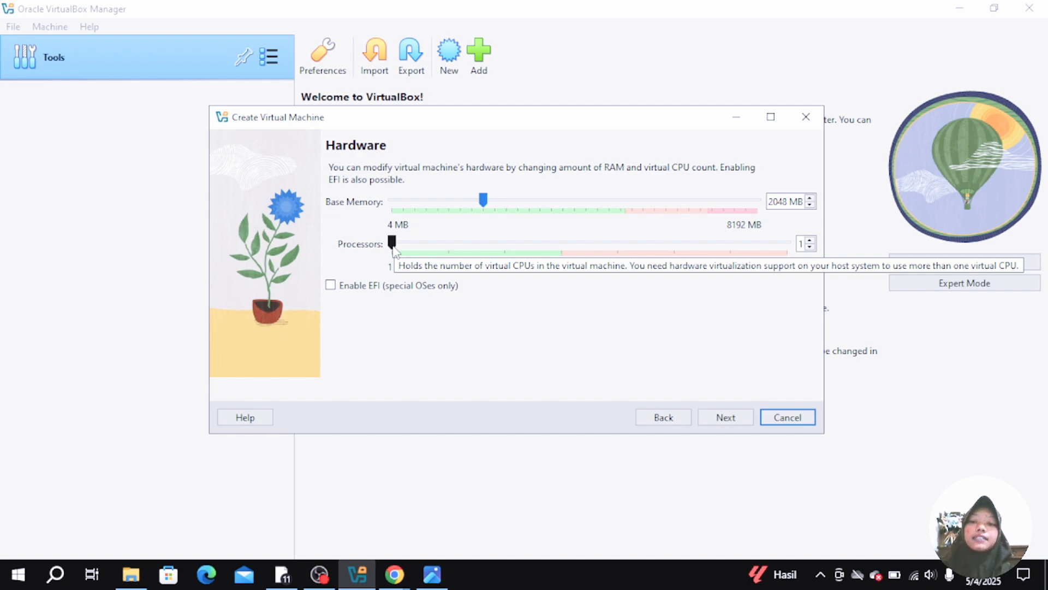
# Set the virtual machine's processors to 3 and its base memory to 2567 MB
pyautogui.click(392, 242)
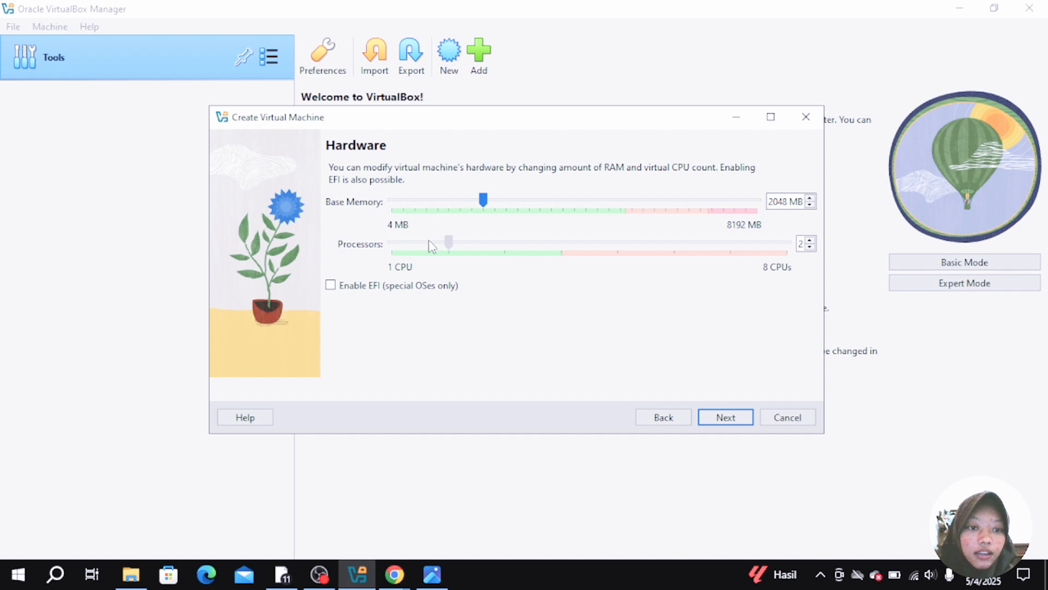
pyautogui.click(466, 248)
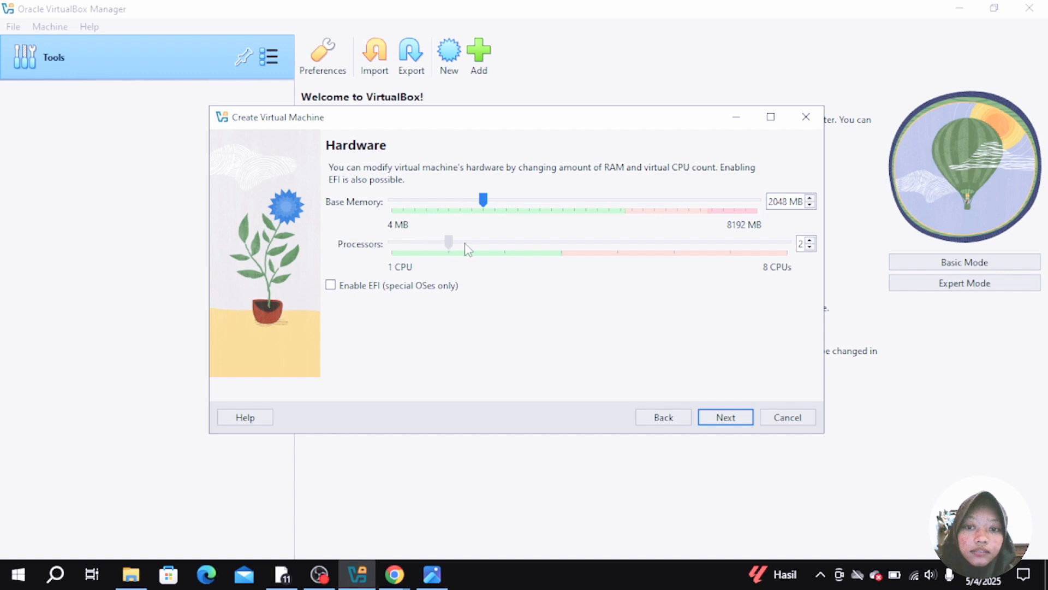
pyautogui.click(500, 244)
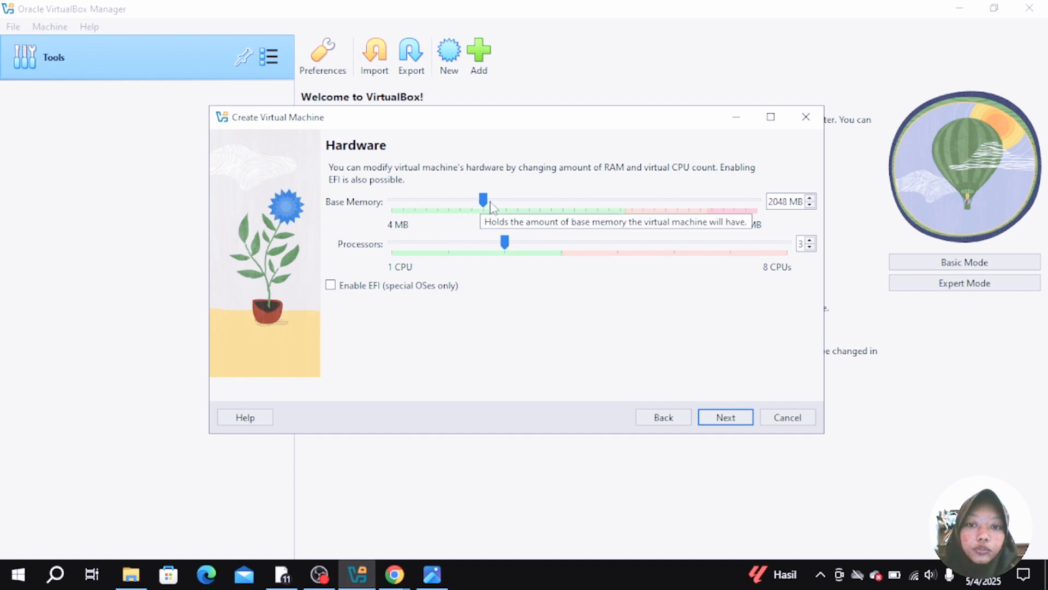
pyautogui.moveTo(481, 201); pyautogui.dragTo(506, 186)
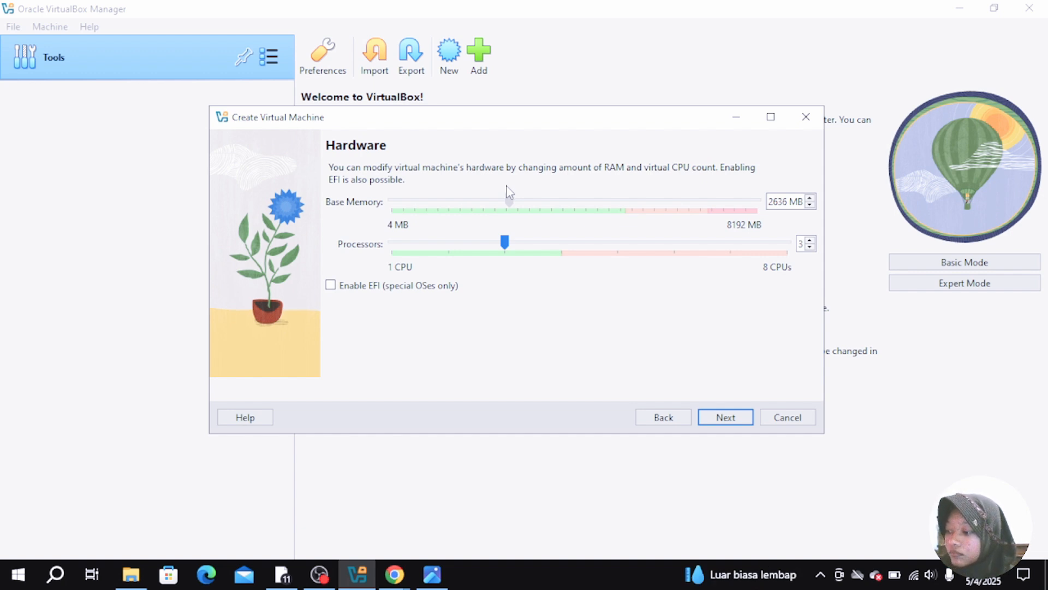
pyautogui.moveTo(507, 186)
pyautogui.mouseDown()
pyautogui.moveTo(470, 188)
pyautogui.moveTo(620, 197)
pyautogui.moveTo(506, 197)
pyautogui.mouseUp()
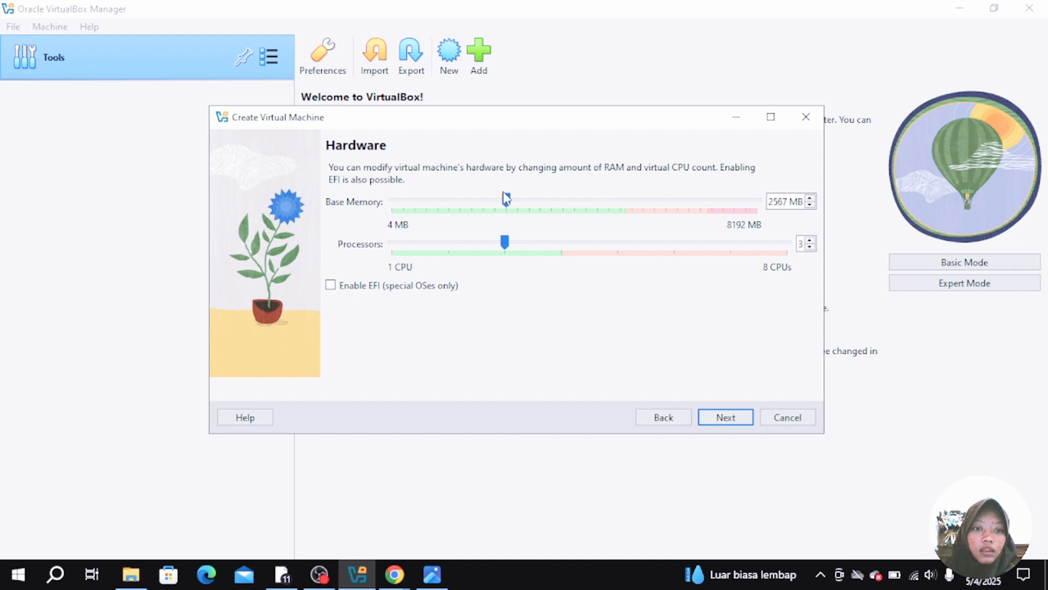
# Keep the new 25 GB virtual hard disk without pre-allocation and finish creating the virtual machine
pyautogui.click(713, 421)
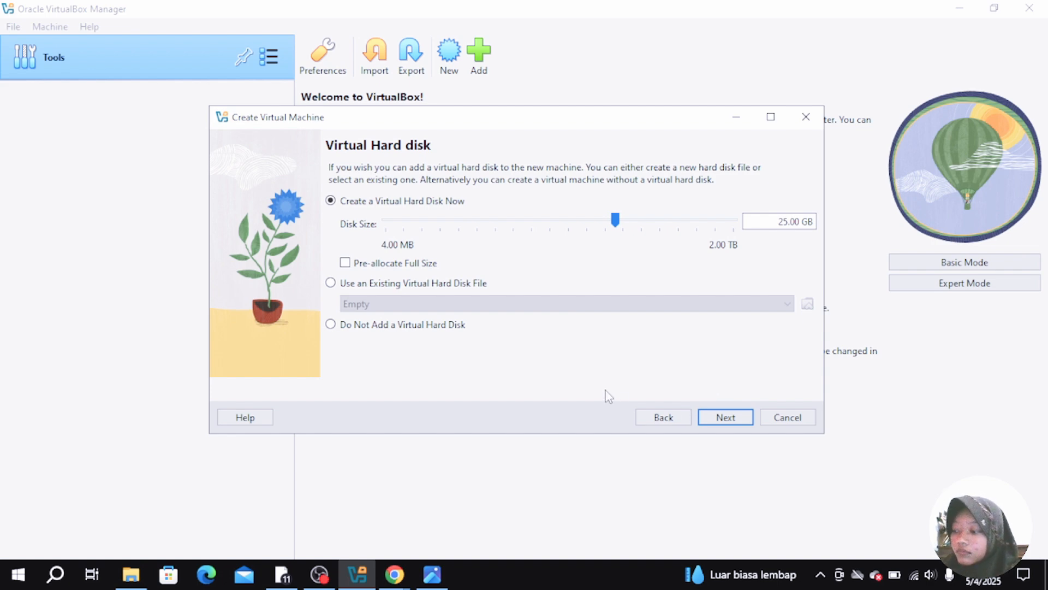
pyautogui.click(724, 422)
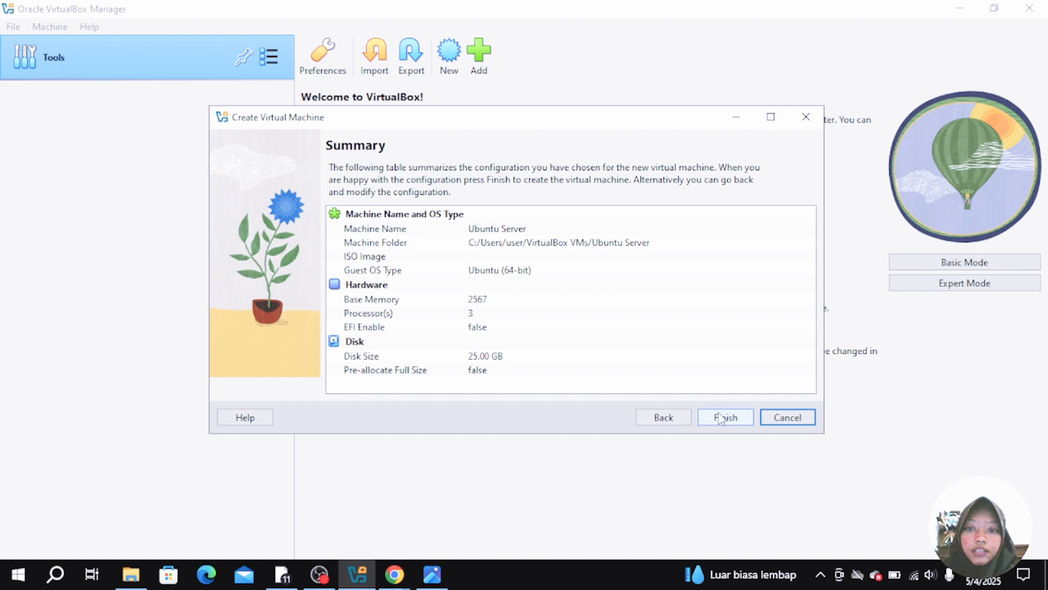
pyautogui.click(720, 418)
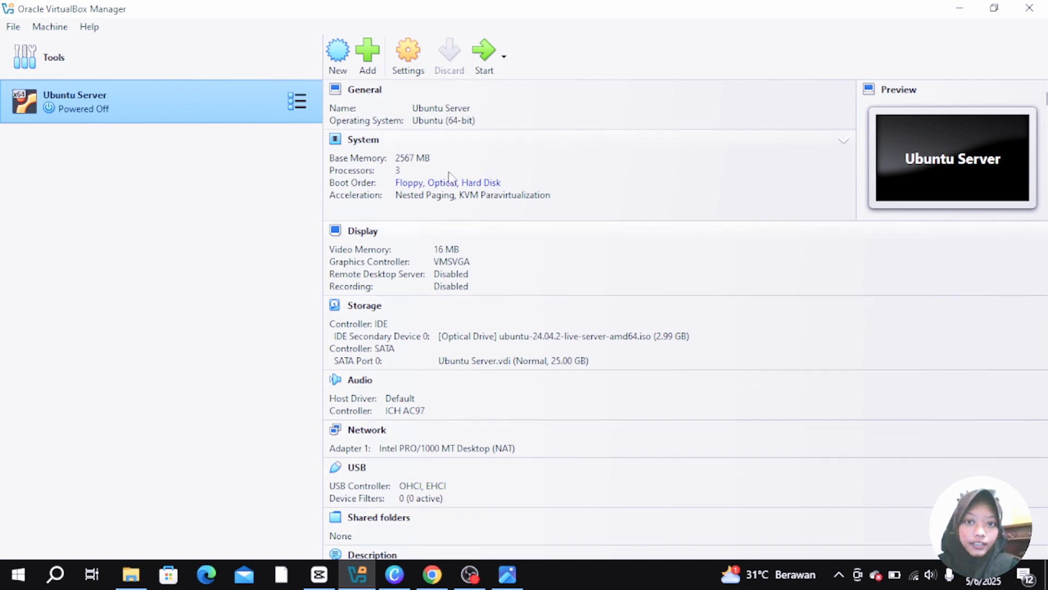
# Start the Ubuntu Server machine and switch it to full-screen mode, turning off future display of the full-screen notice
pyautogui.click(482, 74)
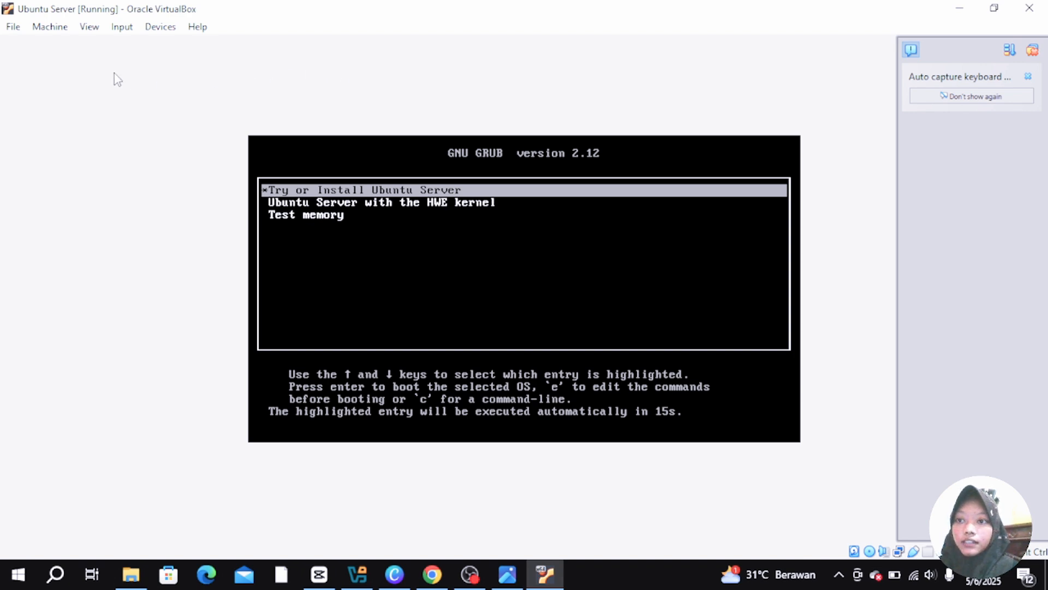
pyautogui.click(91, 27)
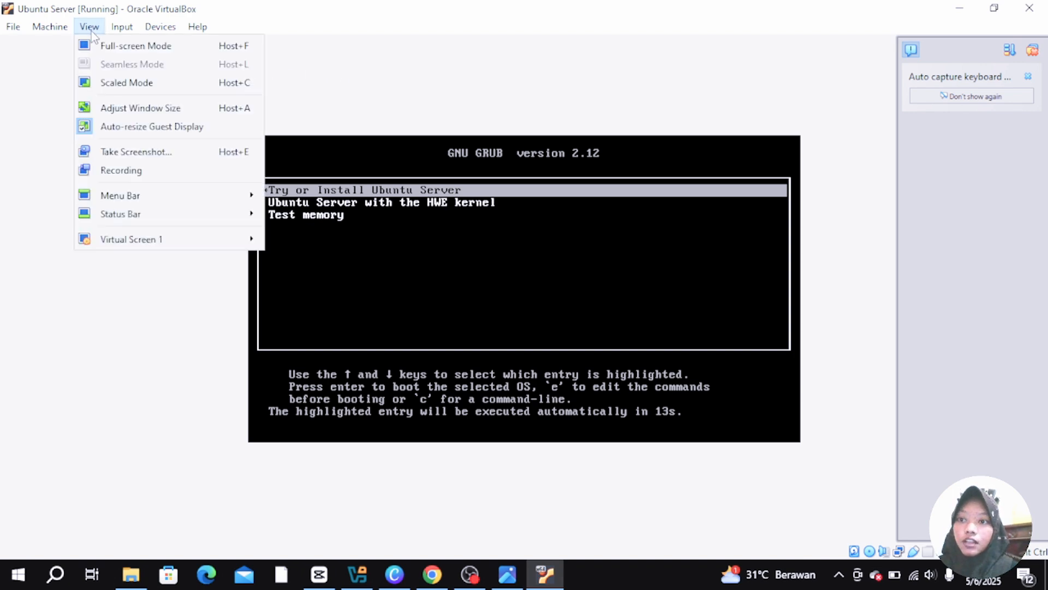
pyautogui.click(127, 47)
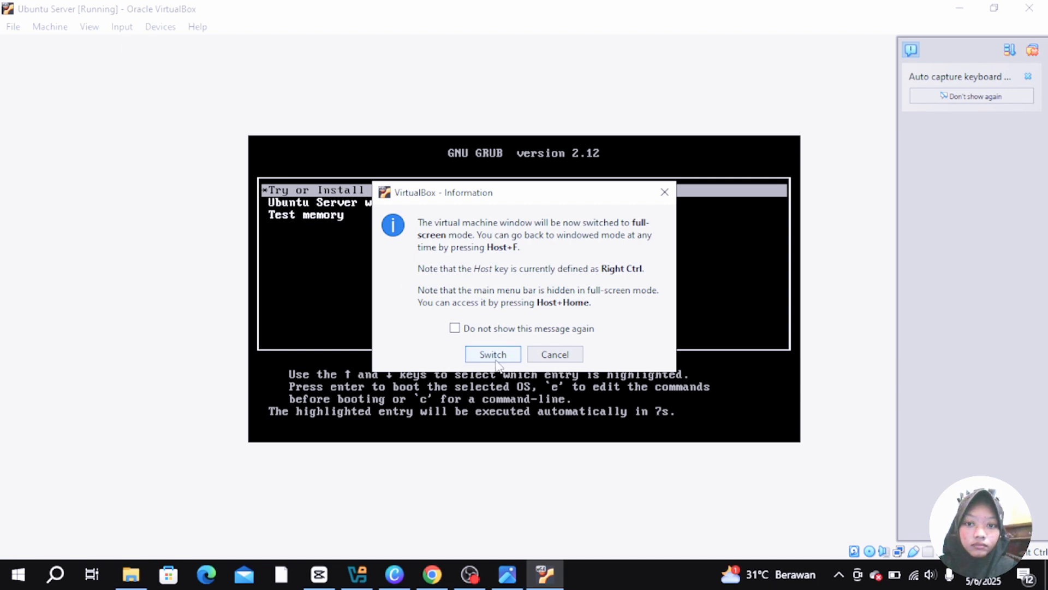
pyautogui.click(455, 328)
pyautogui.click(483, 355)
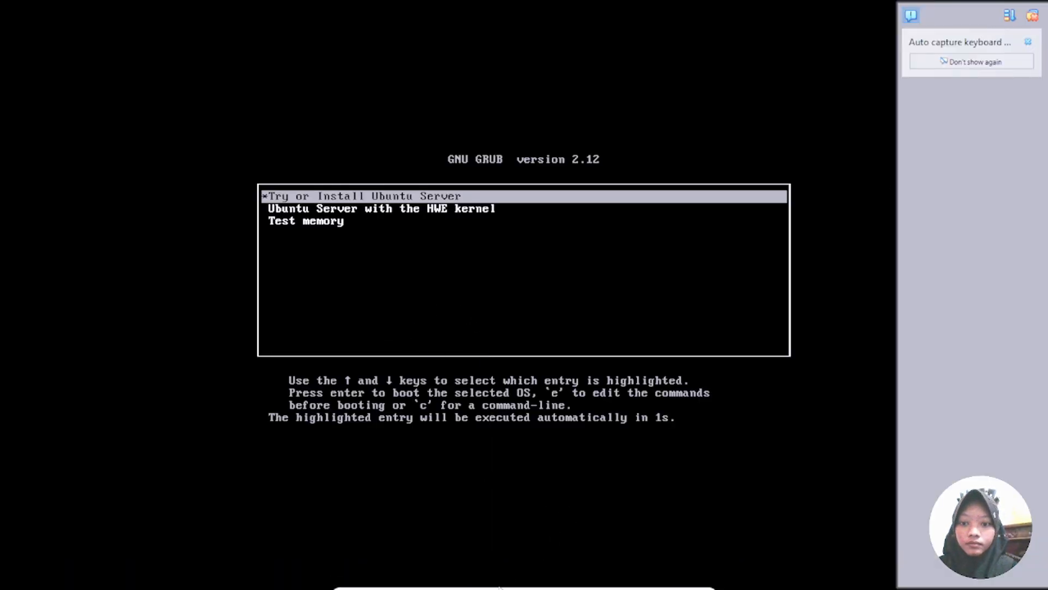
# Choose English as the installer language and select English (US) as the keyboard layout
pyautogui.moveTo(494, 585)
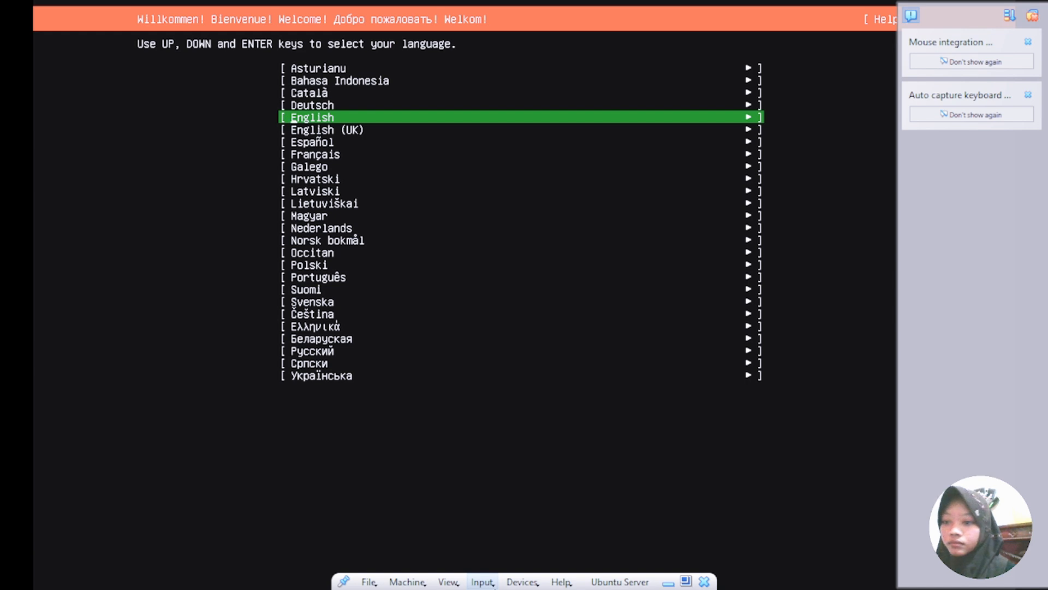
pyautogui.press('Return')
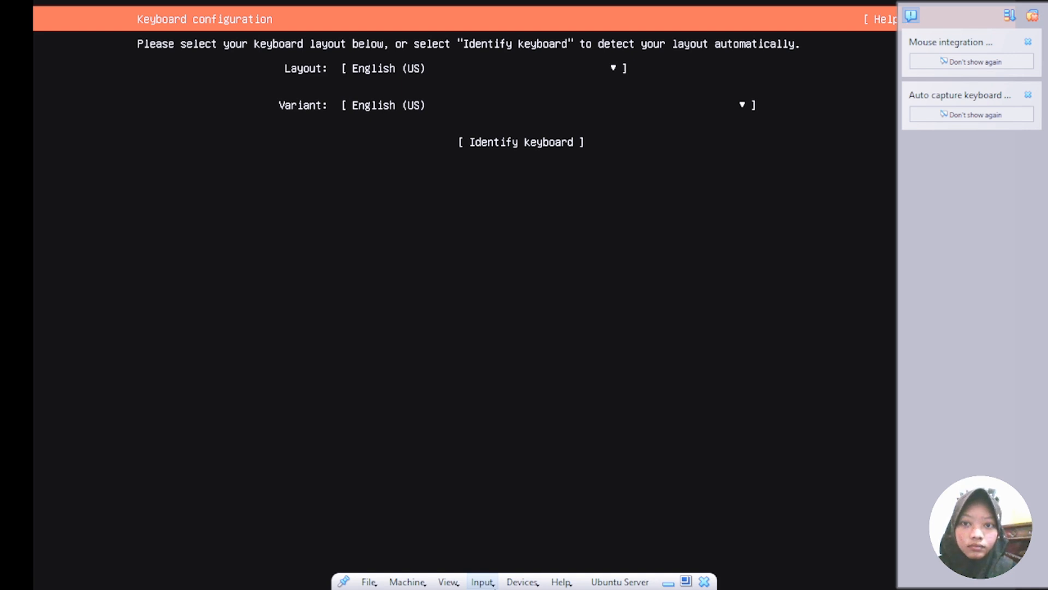
pyautogui.press('Up')
pyautogui.press('Up')
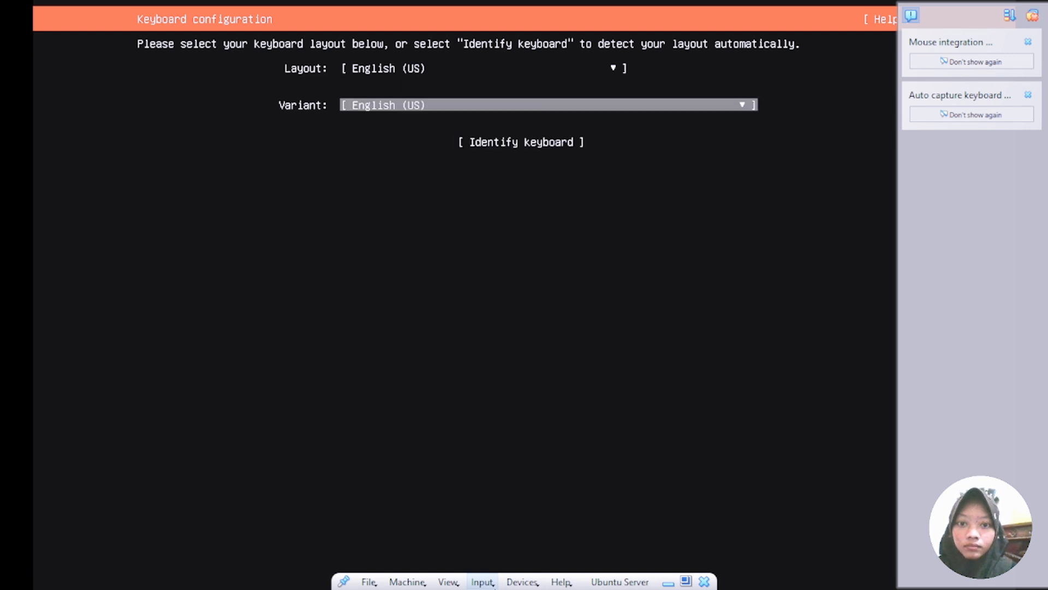
pyautogui.press('Up')
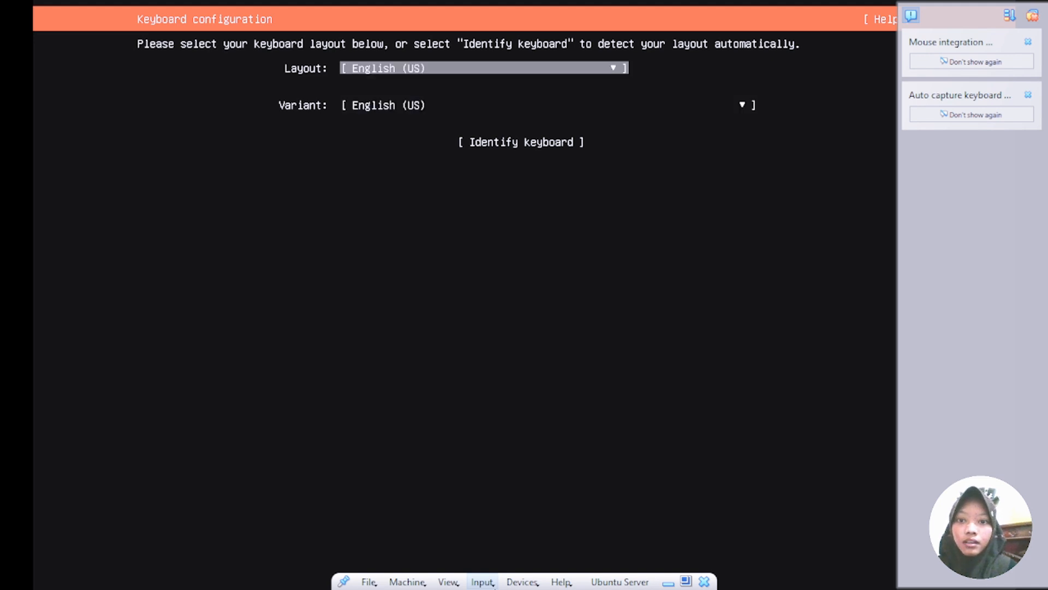
pyautogui.press('Return')
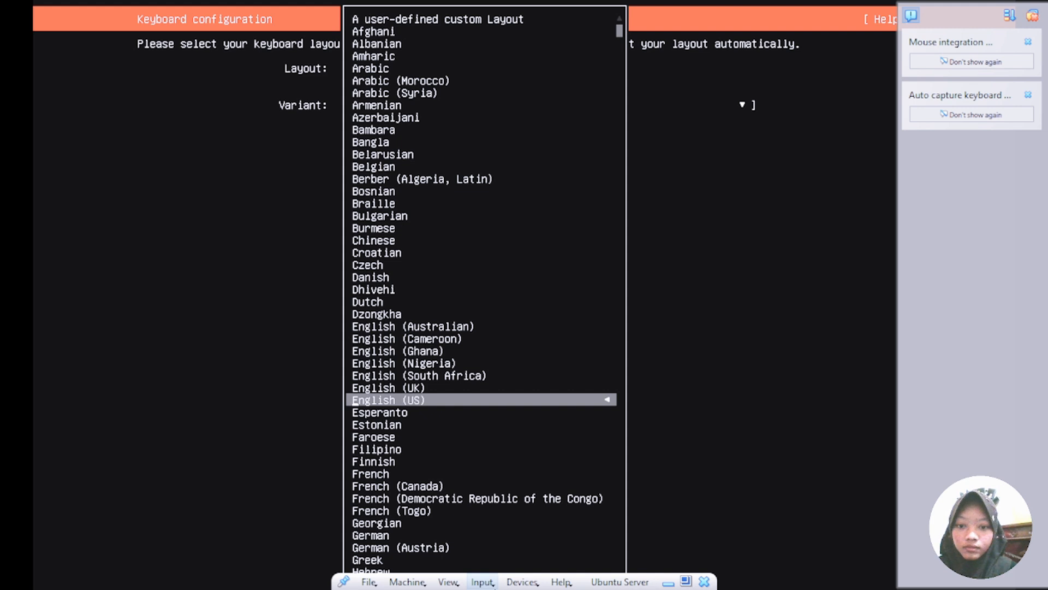
pyautogui.press('Return')
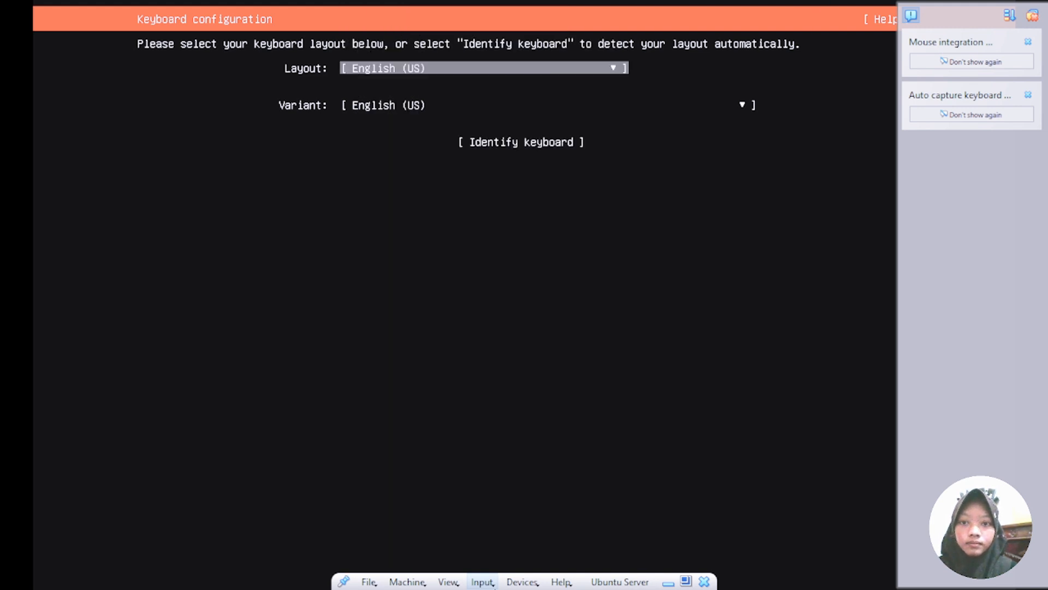
# Identify the keyboard automatically and accept the Slovak layout with the Slovak (QWERTY) variant
pyautogui.press('Tab')
pyautogui.press('Tab')
pyautogui.press('Tab')
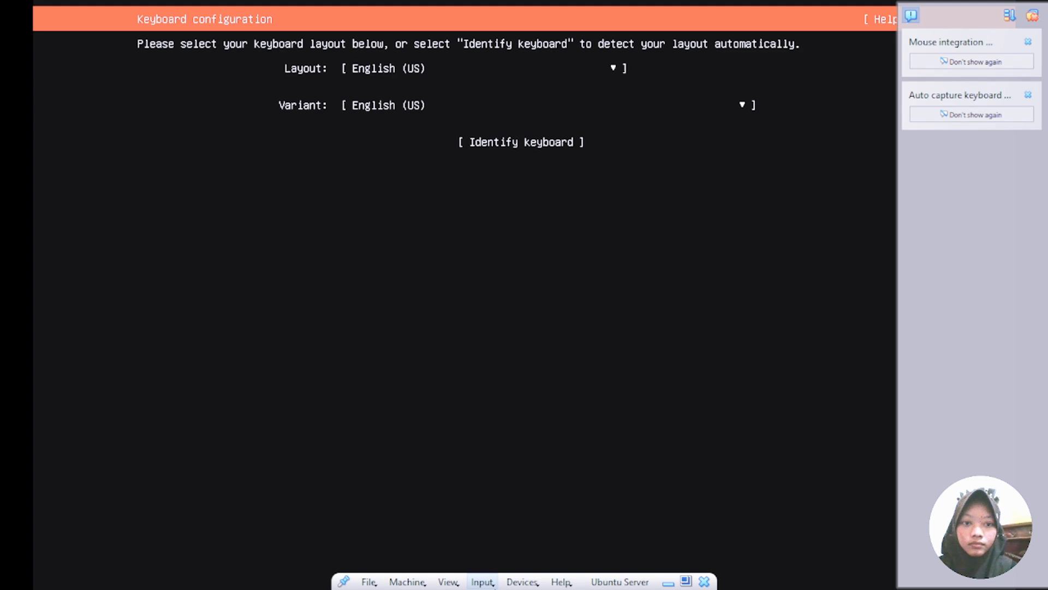
pyautogui.hotkey('shift', 'Tab')
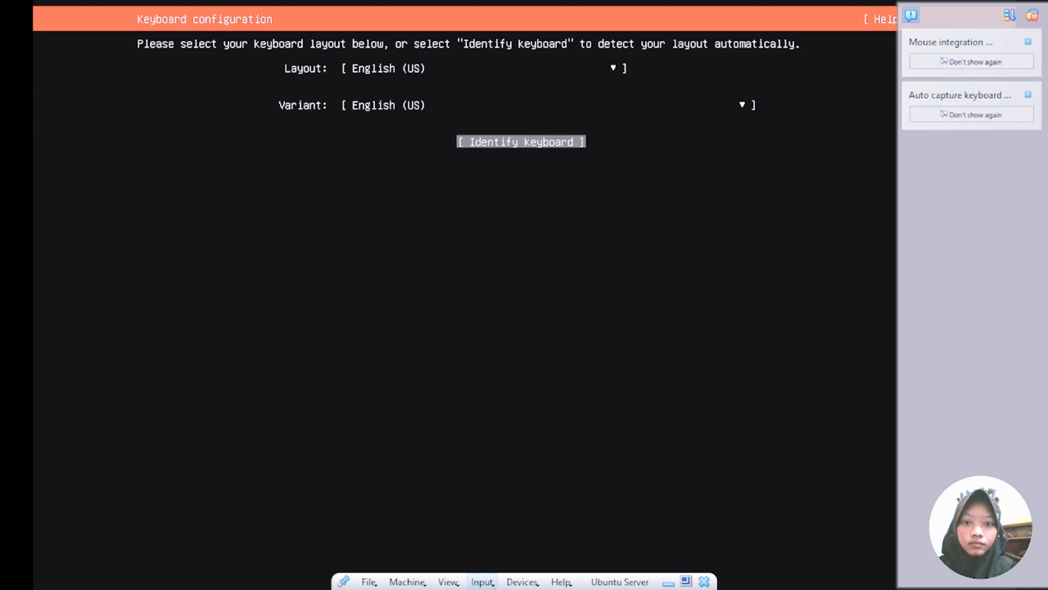
pyautogui.press('Return')
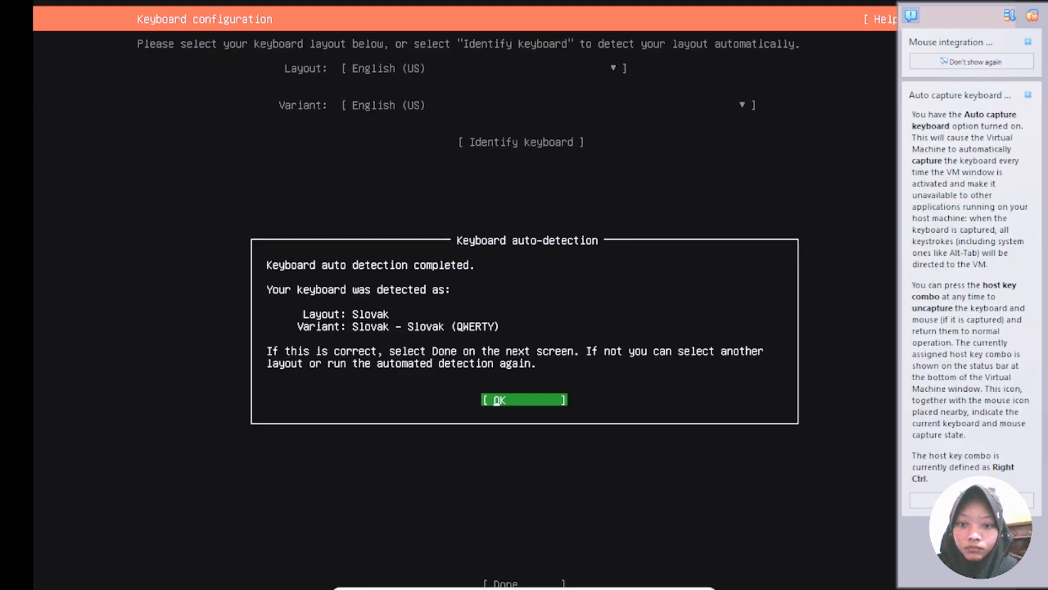
pyautogui.press('Return')
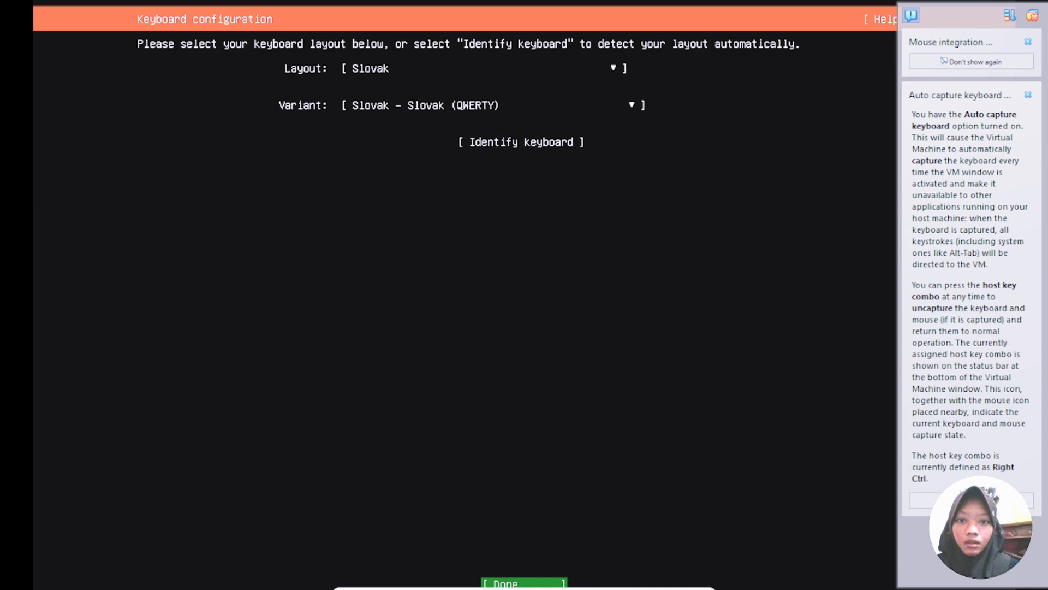
pyautogui.press('Return')
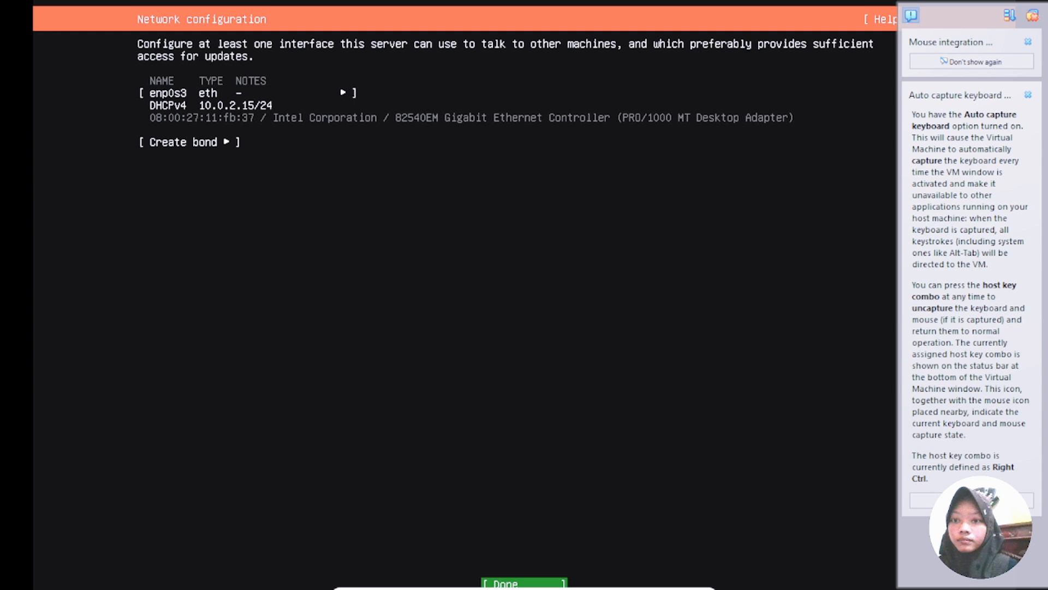
# Accept the default network and archive mirror settings, leaving the proxy address blank
pyautogui.press('Return')
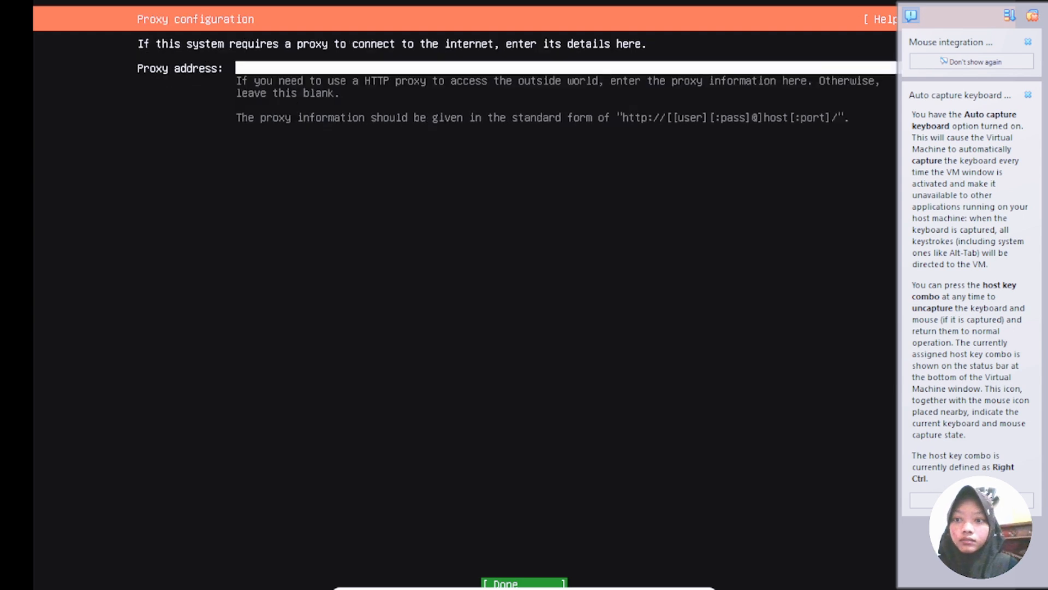
pyautogui.press('Return')
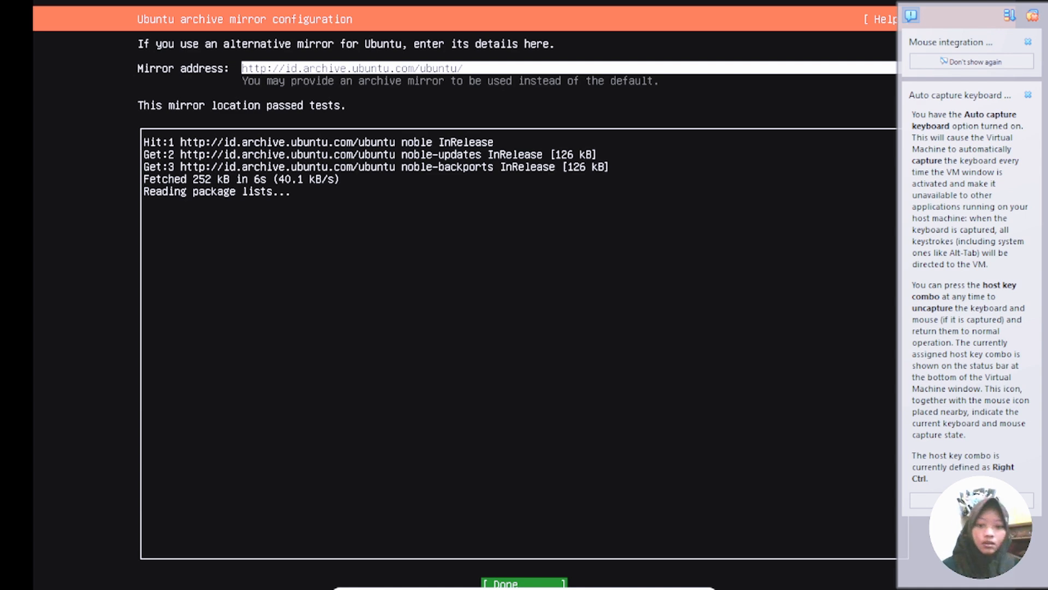
pyautogui.press('Return')
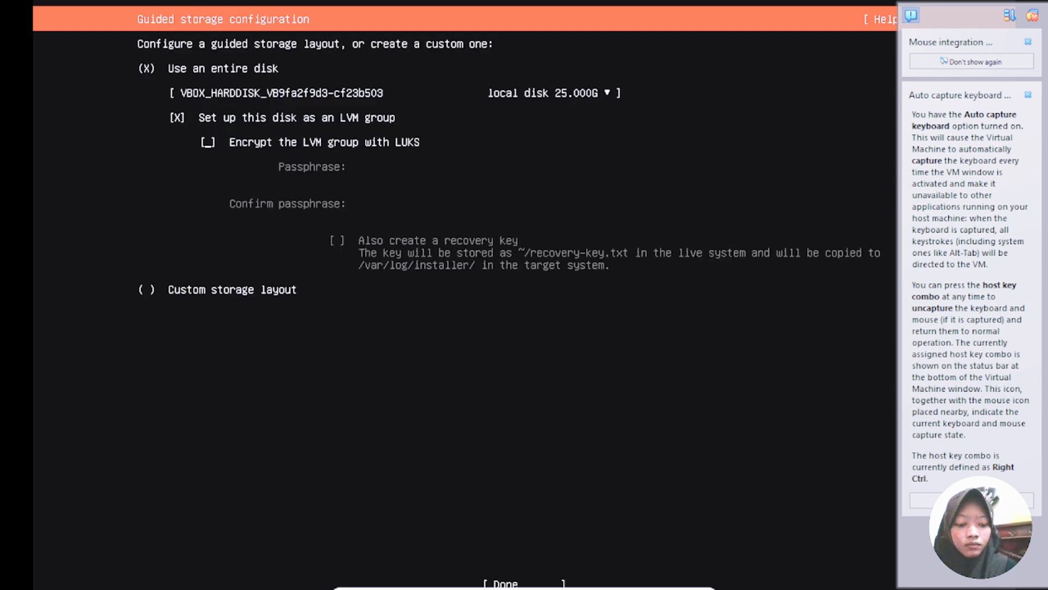
# Accept the guided entire-disk storage layout with an unencrypted LVM group and confirm that the installation may format the disk
pyautogui.press('Tab')
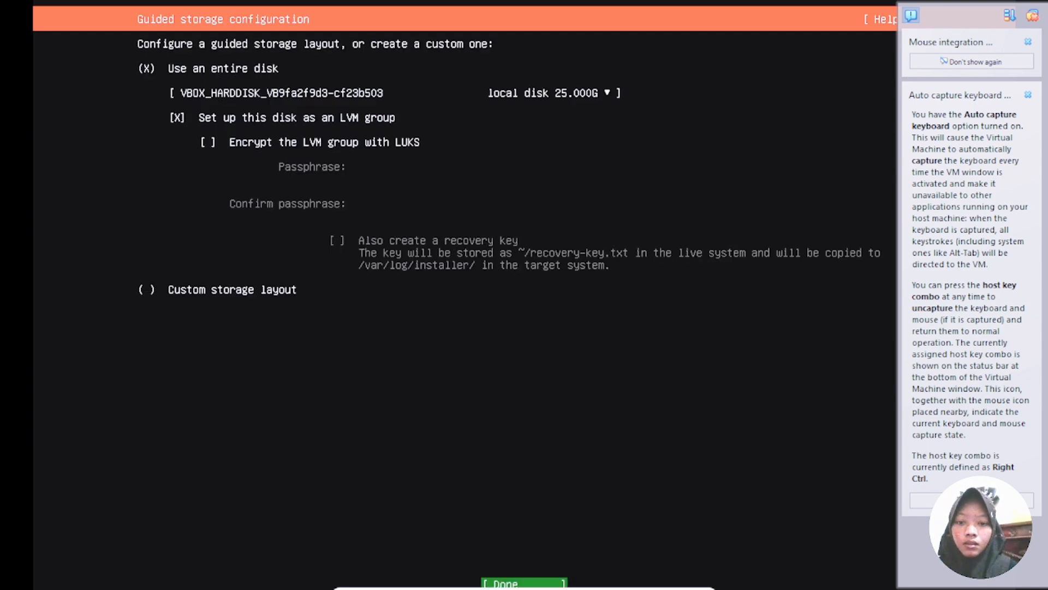
pyautogui.press('Return')
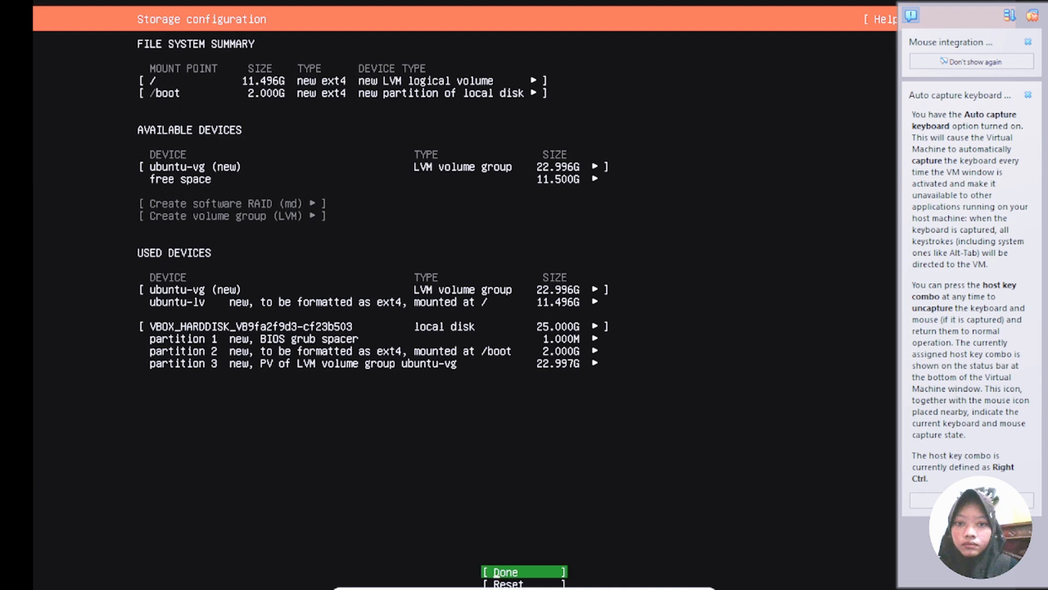
pyautogui.press('Return')
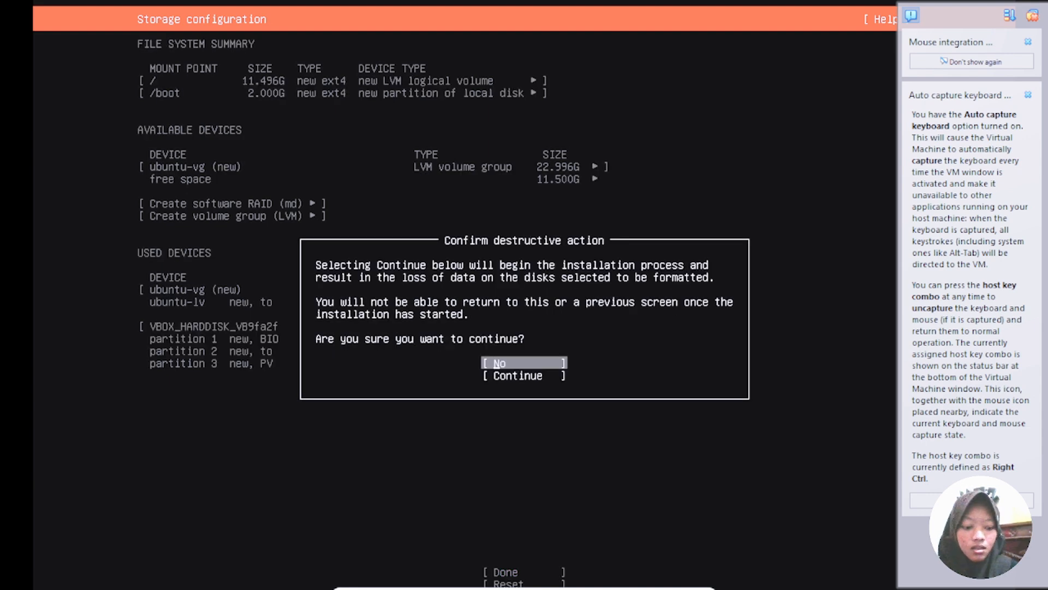
pyautogui.press('Down')
pyautogui.press('Return')
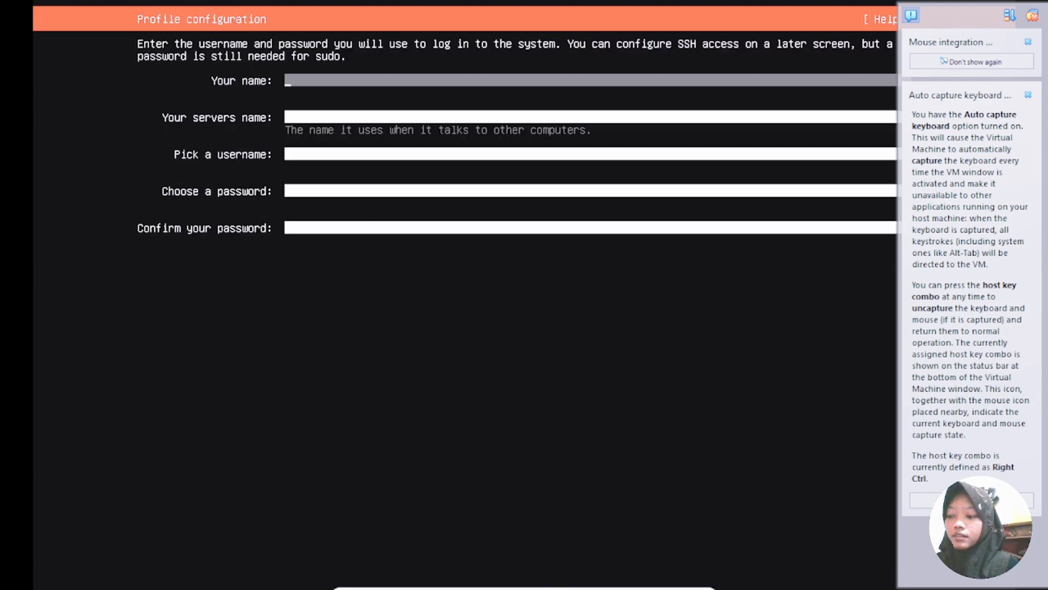
# Fill in the profile's personal name and set the server name to that same name followed by "server"
pyautogui.write('za')
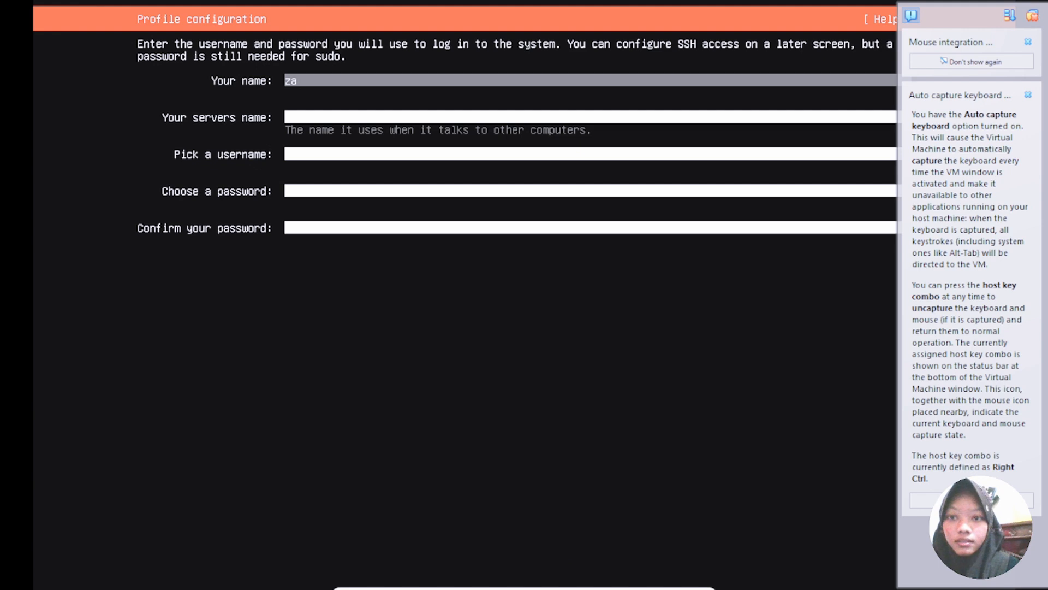
pyautogui.write('hidah')
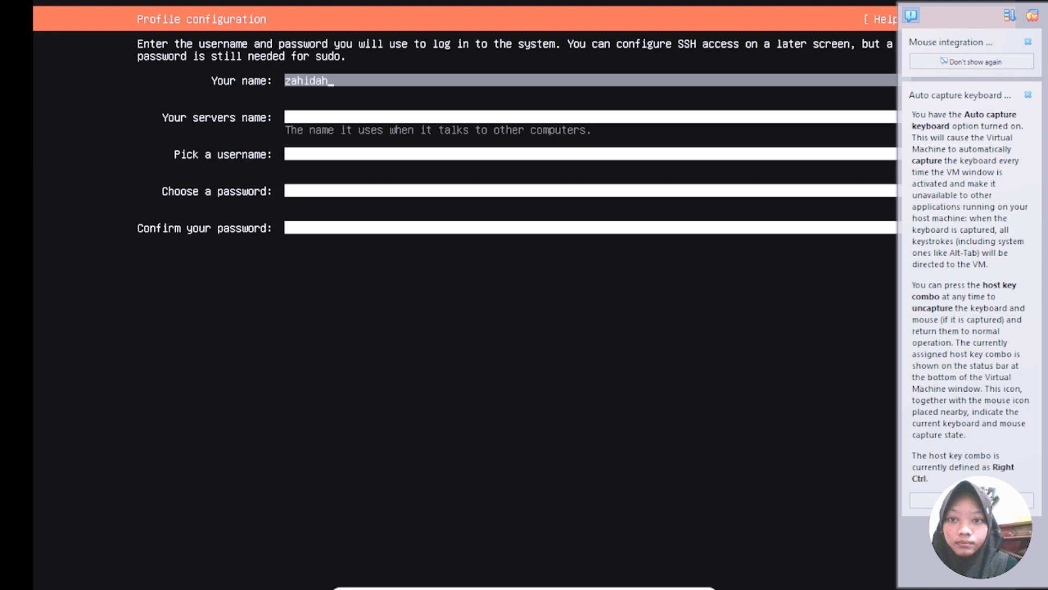
pyautogui.press('Tab')
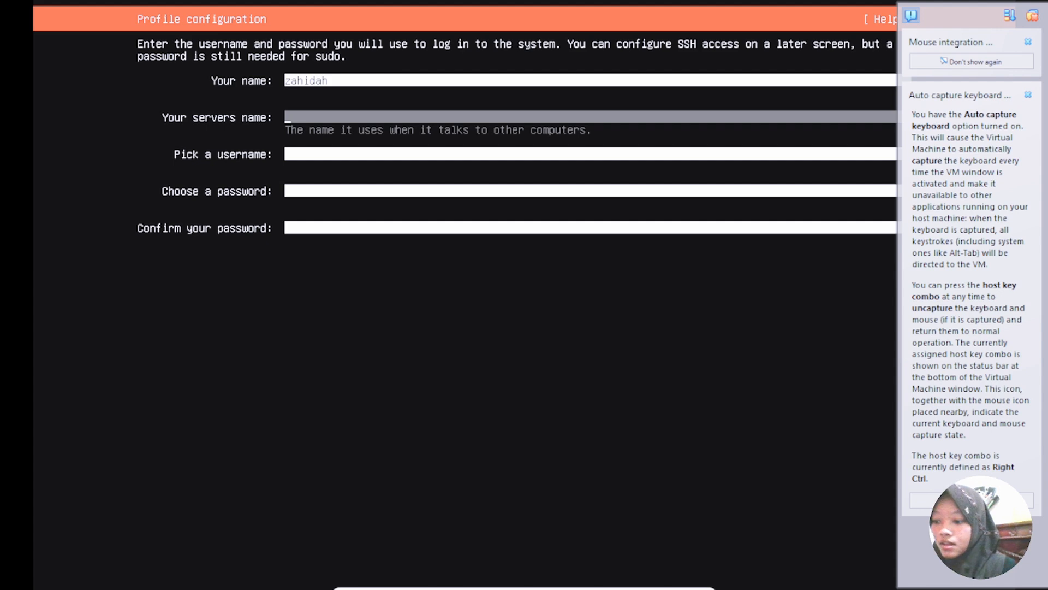
pyautogui.write('zah')
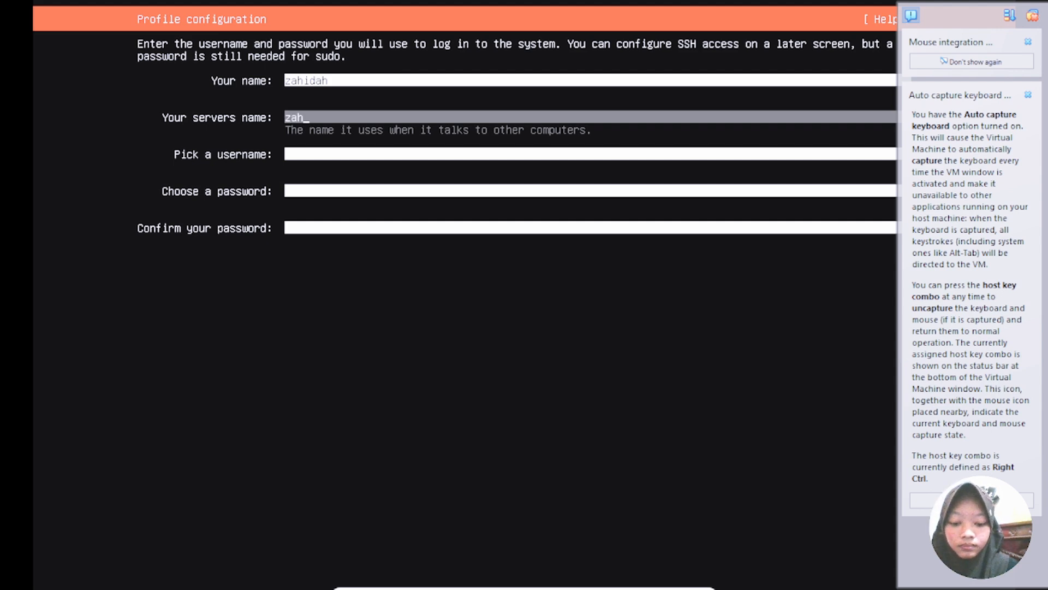
pyautogui.write('idah')
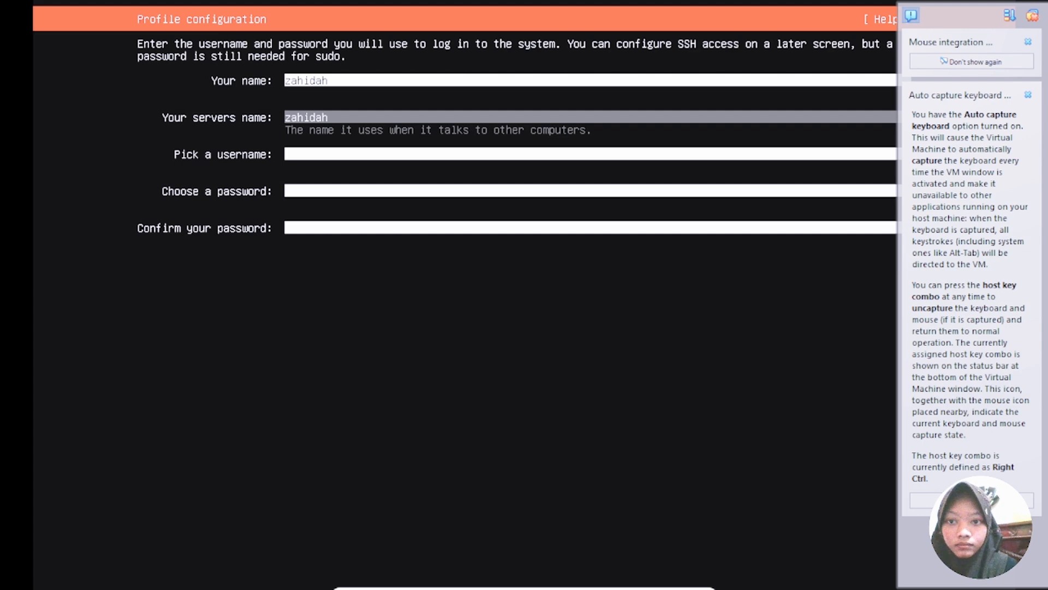
pyautogui.write('s')
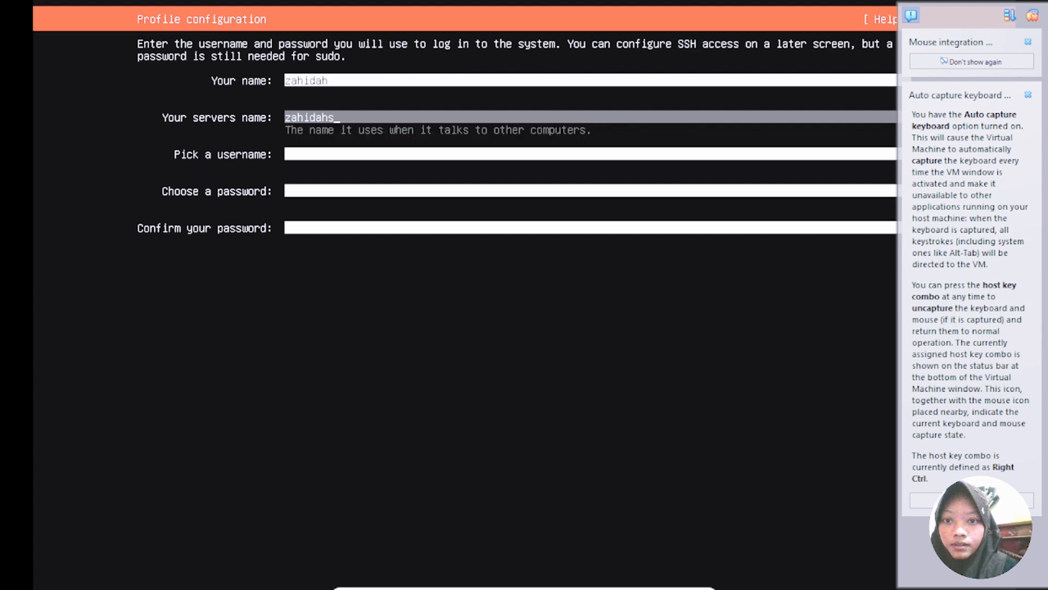
pyautogui.write('er')
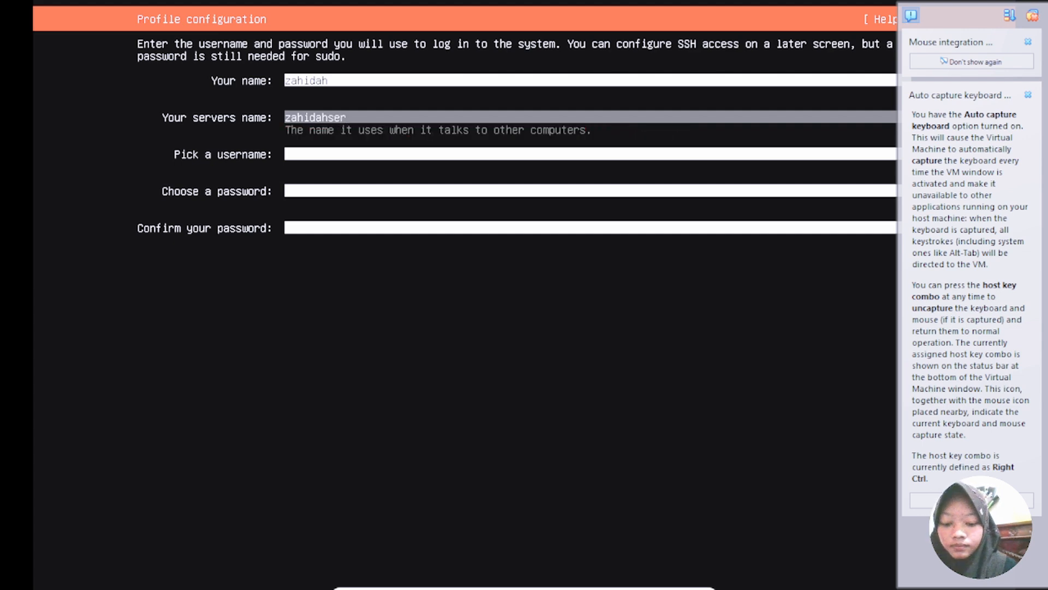
pyautogui.write('ver')
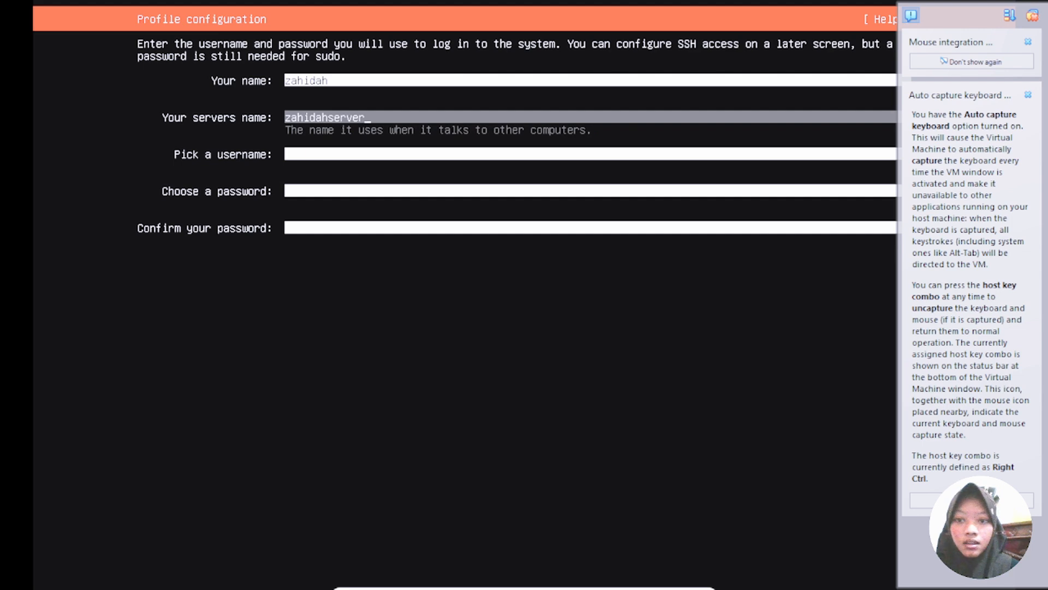
pyautogui.press('Tab')
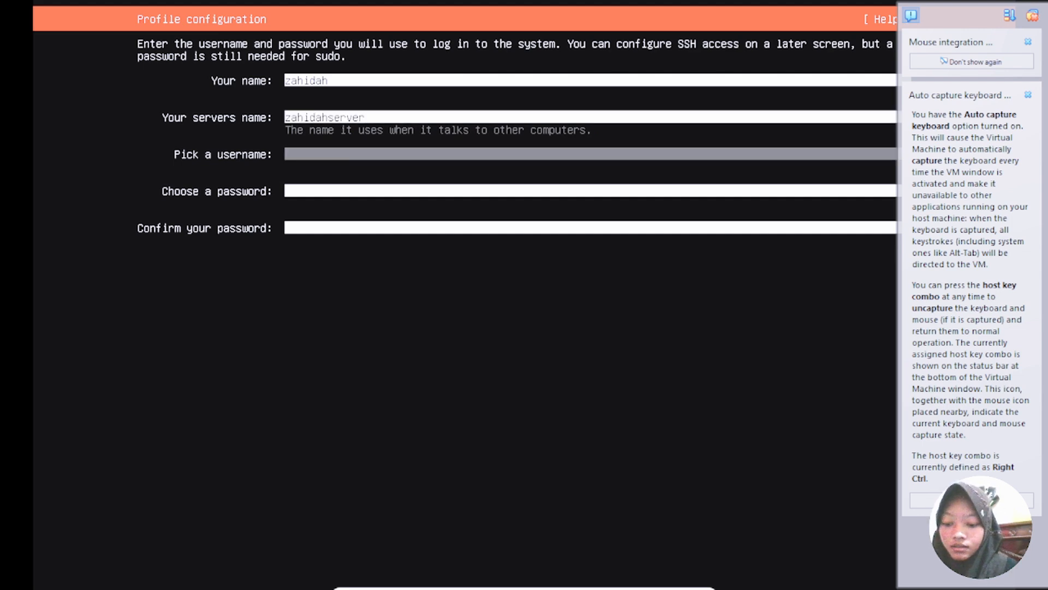
# Enter the account username, choose and confirm the account password, and submit the profile
pyautogui.write('zahida')
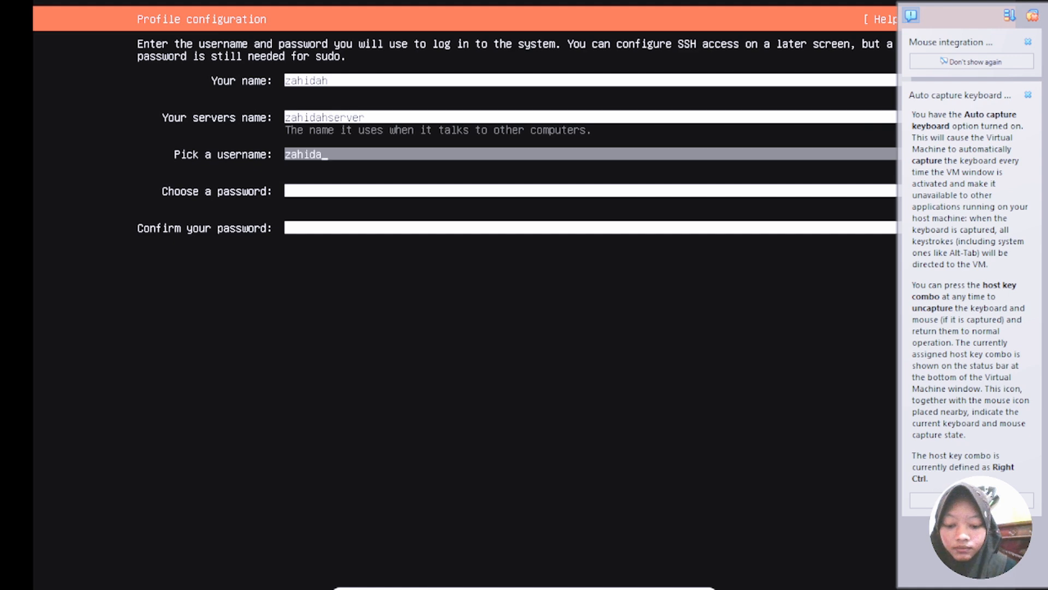
pyautogui.write('hz')
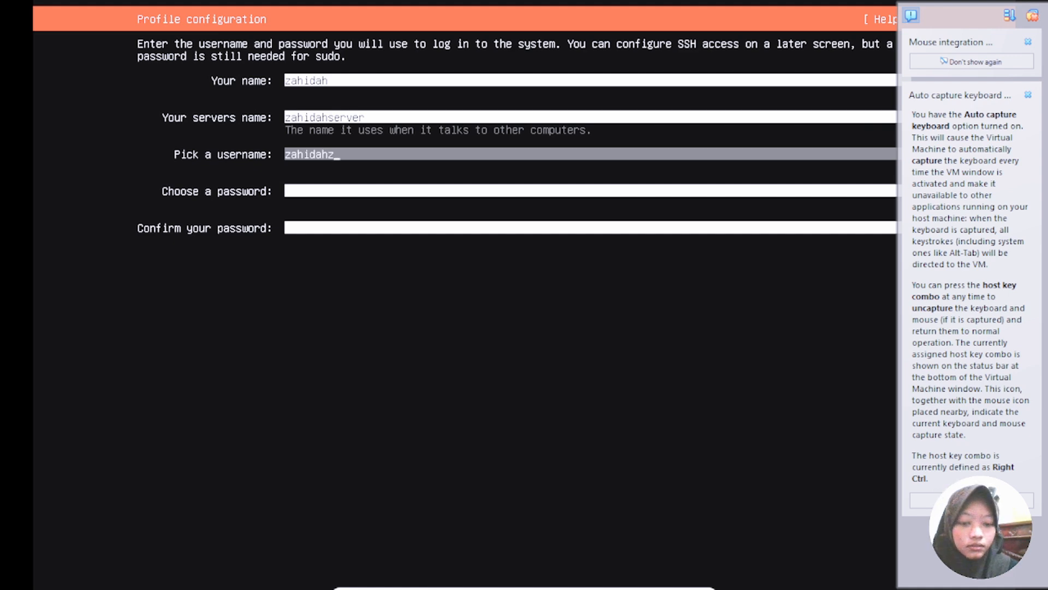
pyautogui.press('Tab')
pyautogui.write('******')
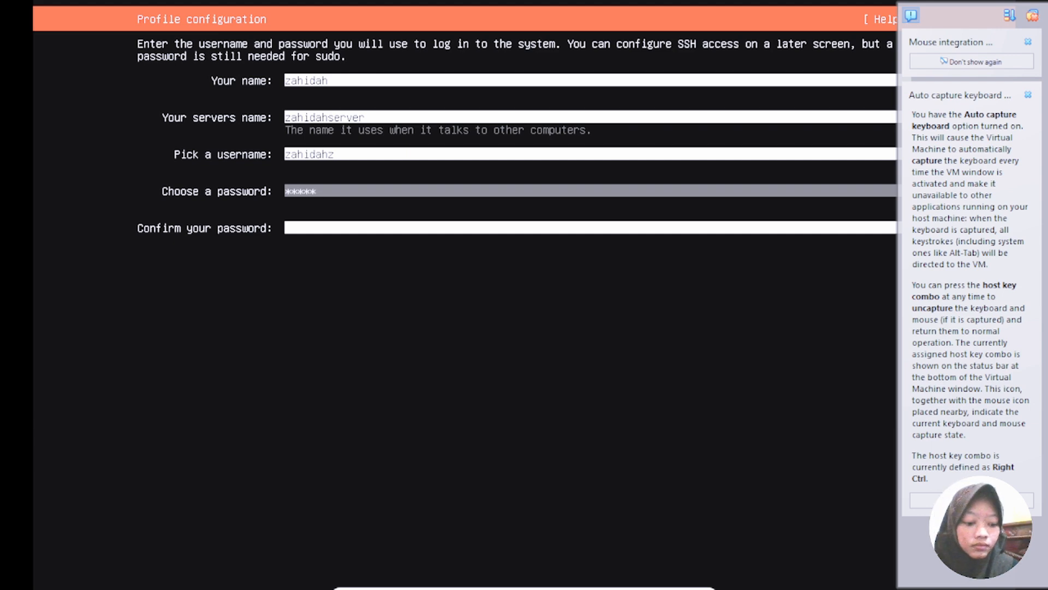
pyautogui.press('Tab')
pyautogui.write('*')
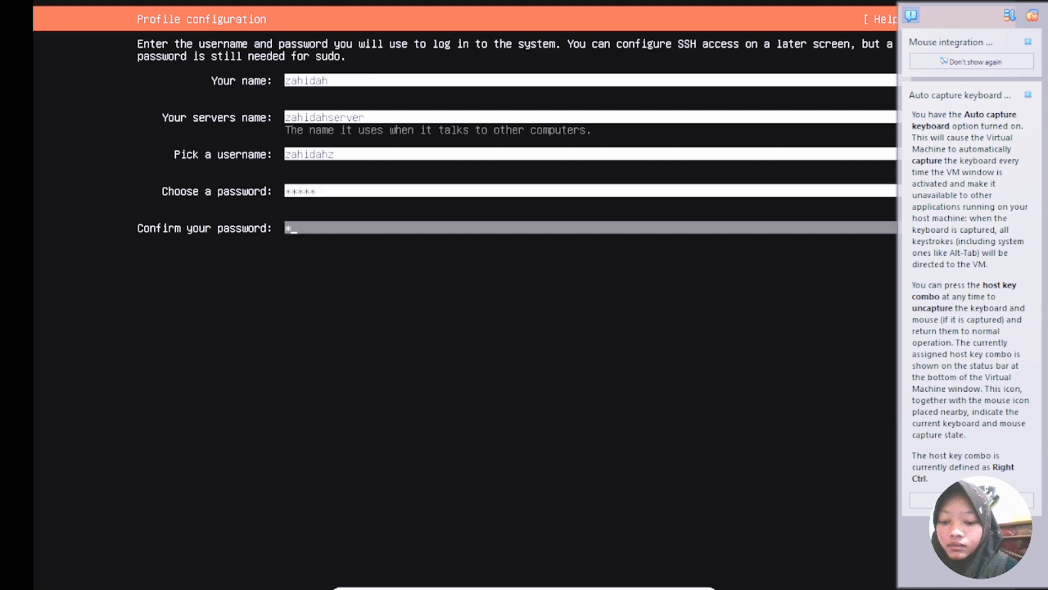
pyautogui.write('****')
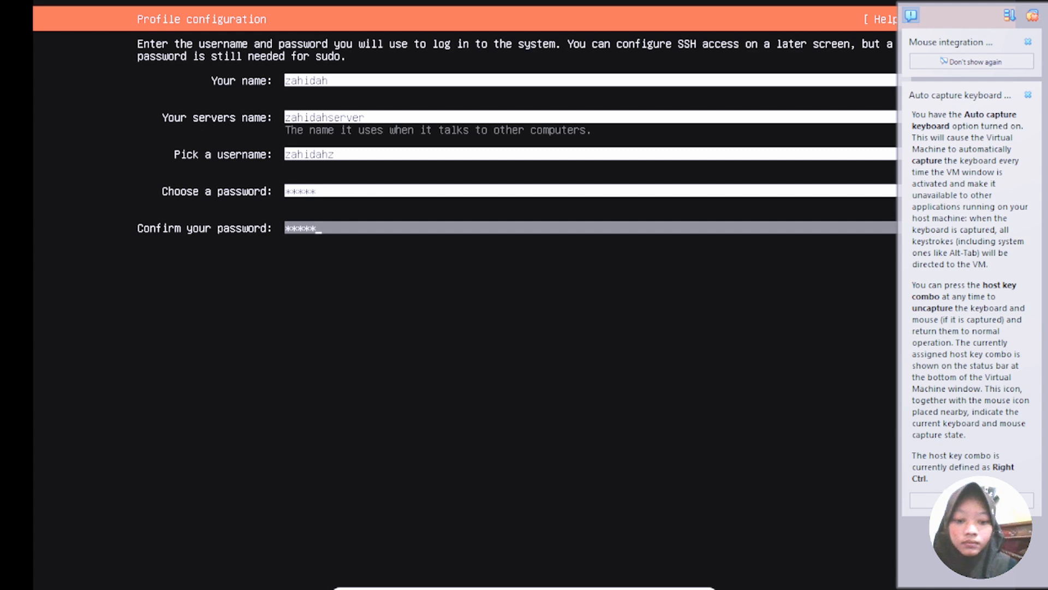
pyautogui.press('Tab')
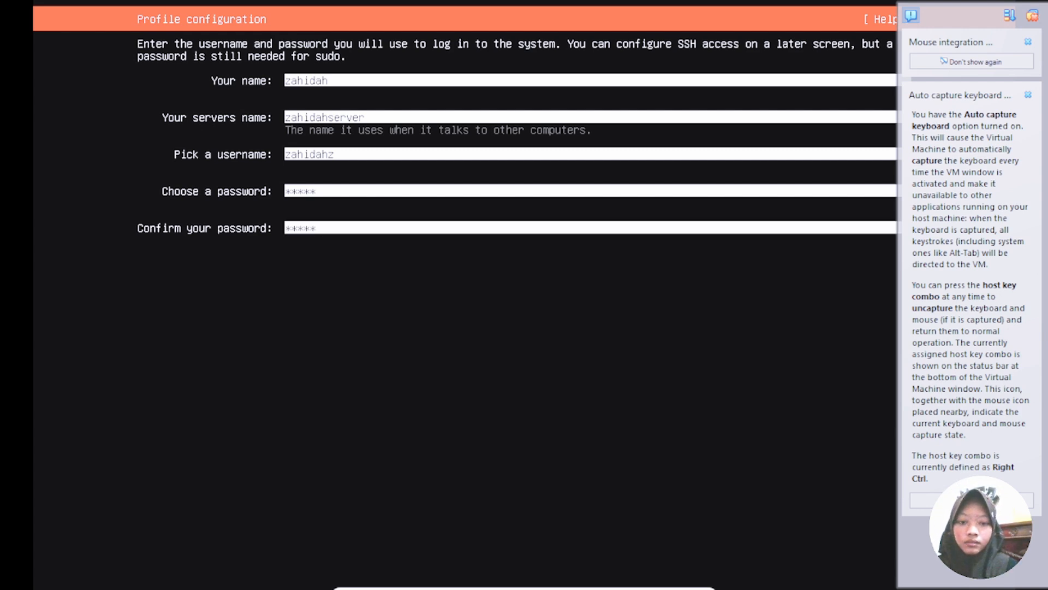
pyautogui.press('Return')
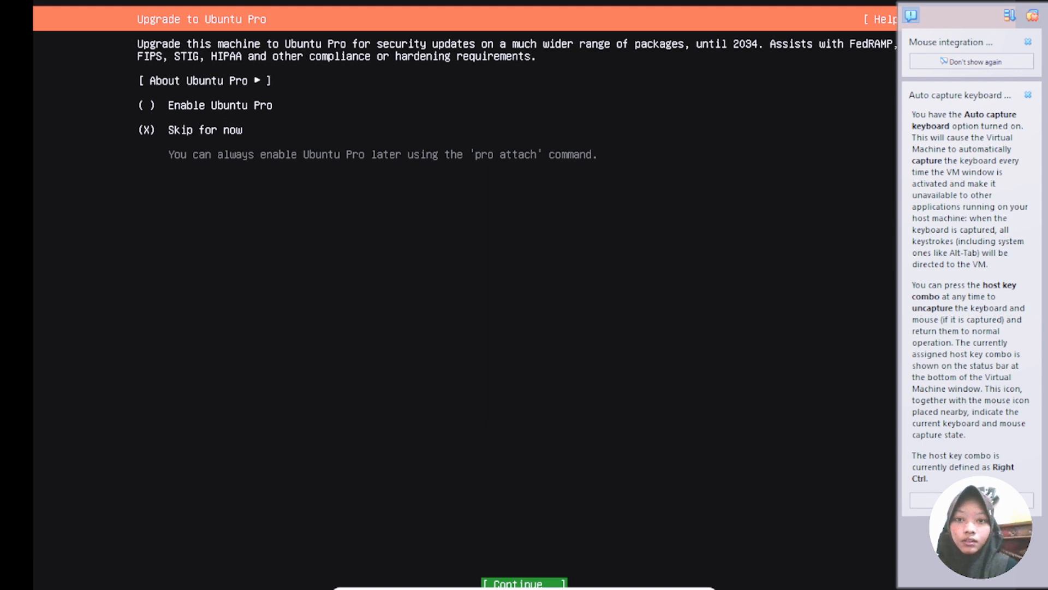
# Skip the Ubuntu Pro upgrade for now and continue without installing the OpenSSH server
pyautogui.press('Return')
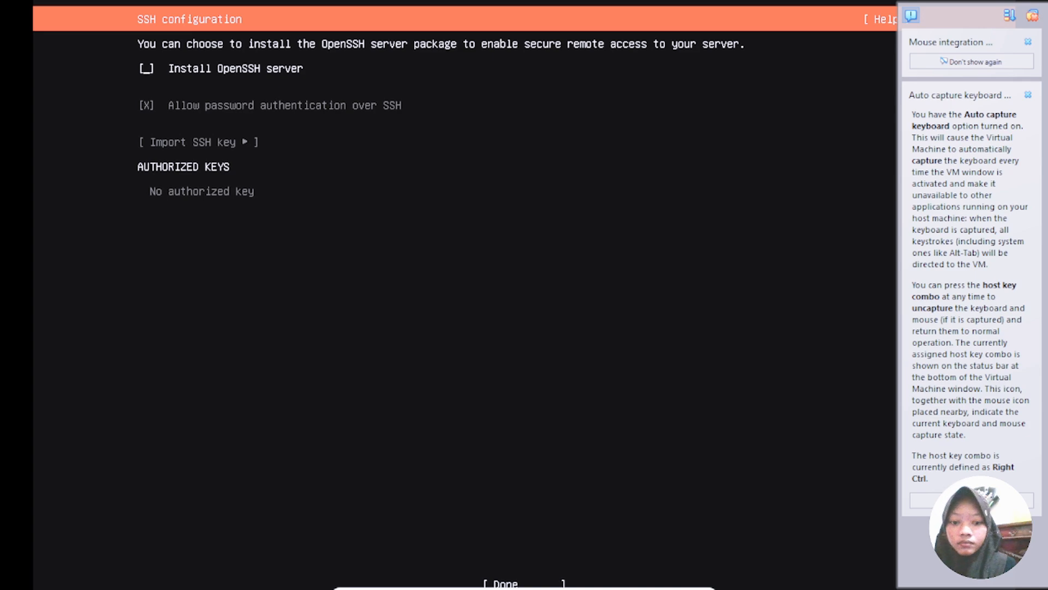
pyautogui.press('Tab')
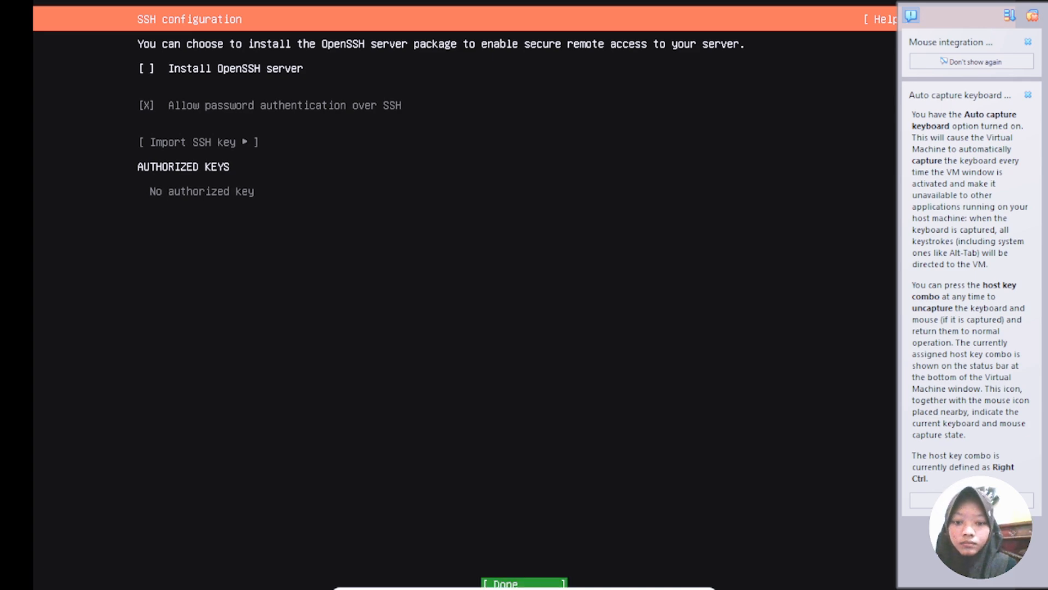
pyautogui.press('Return')
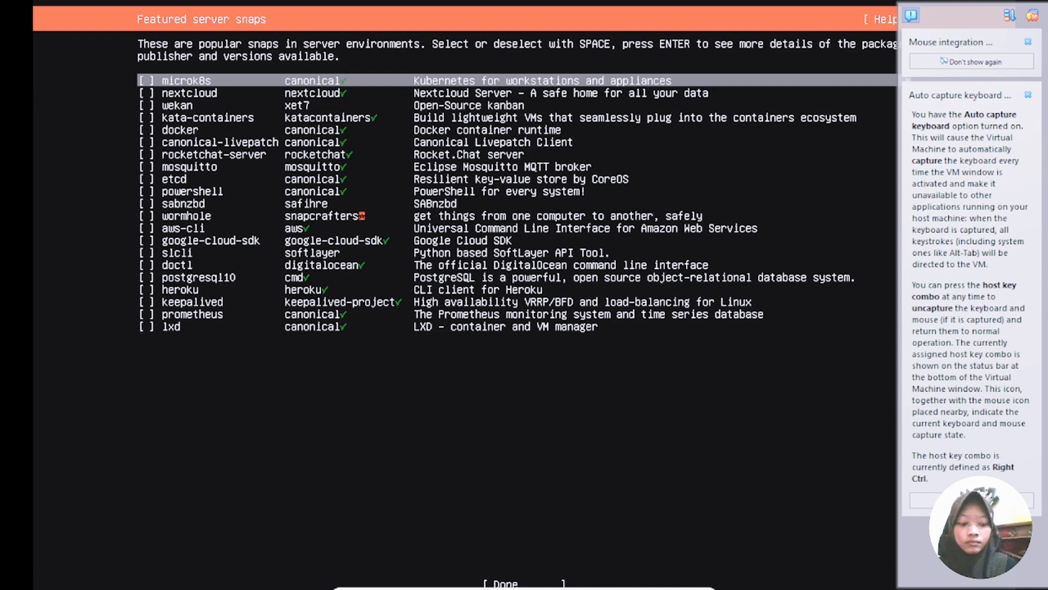
# Go through the featured server snaps list and continue without selecting any snap
pyautogui.press('Down')
pyautogui.press('Down')
pyautogui.press('Down')
pyautogui.press('Down')
pyautogui.press('Down')
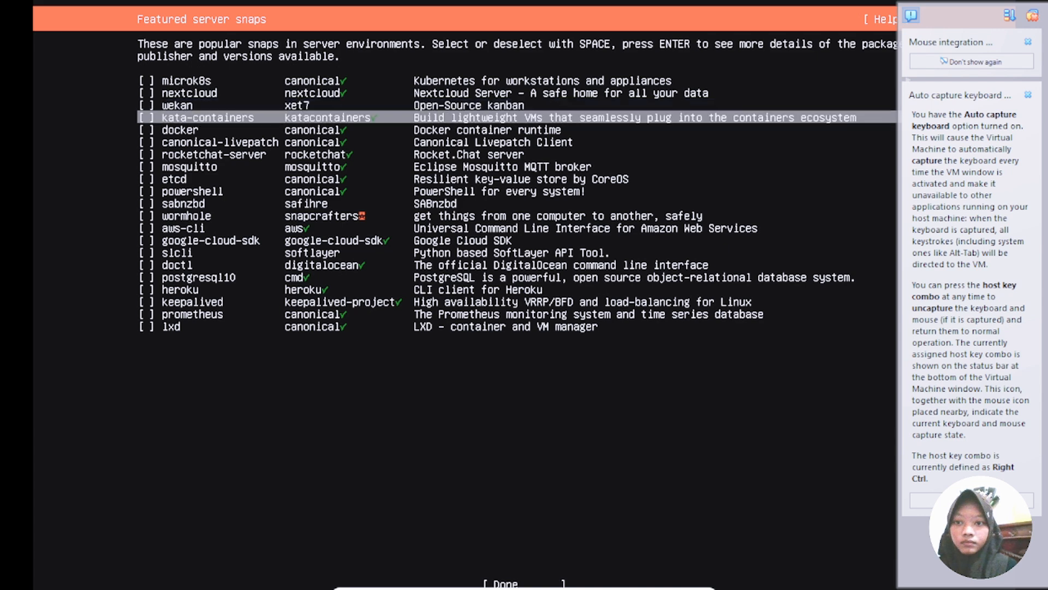
pyautogui.press('Down')
pyautogui.press('Down')
pyautogui.press('Down')
pyautogui.press('Down')
pyautogui.press('Down')
pyautogui.press('Down')
pyautogui.press('Down')
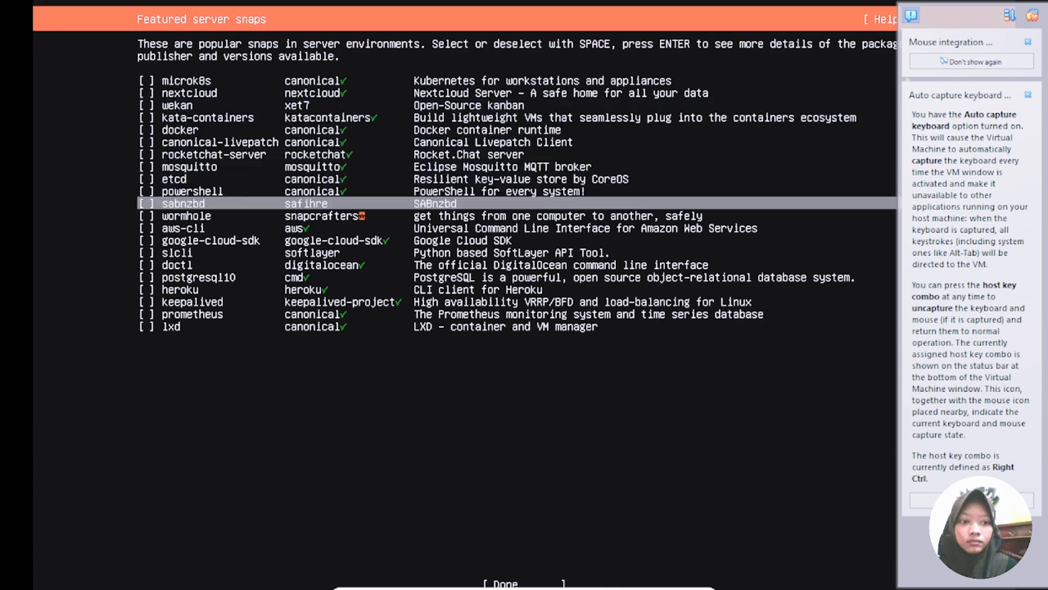
pyautogui.press('Down')
pyautogui.press('Down')
pyautogui.press('Down')
pyautogui.press('Down')
pyautogui.press('Down')
pyautogui.press('Down')
pyautogui.press('Down')
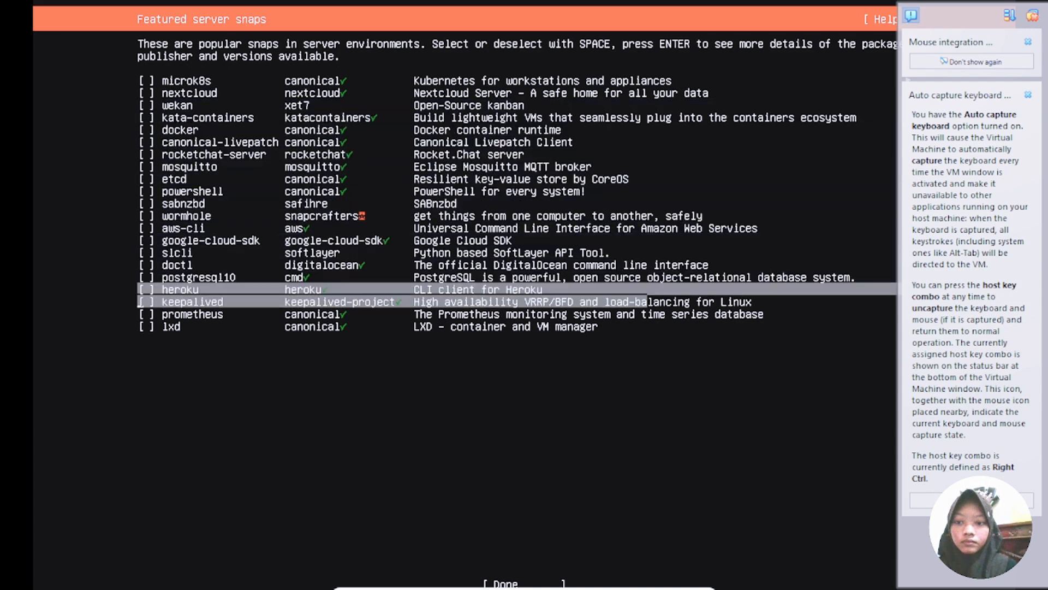
pyautogui.press('Down')
pyautogui.press('Down')
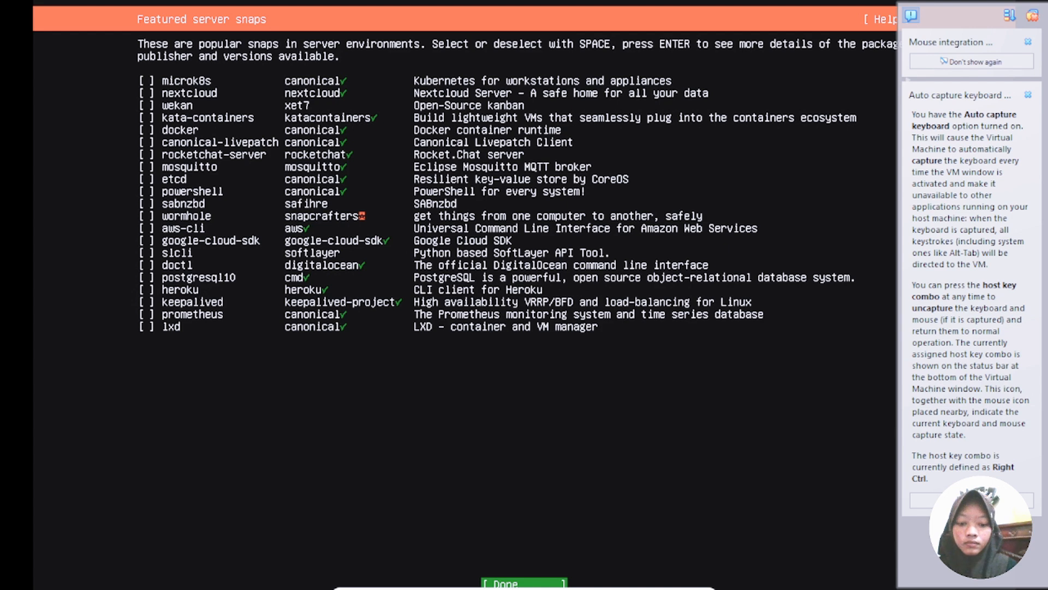
pyautogui.press('Return')
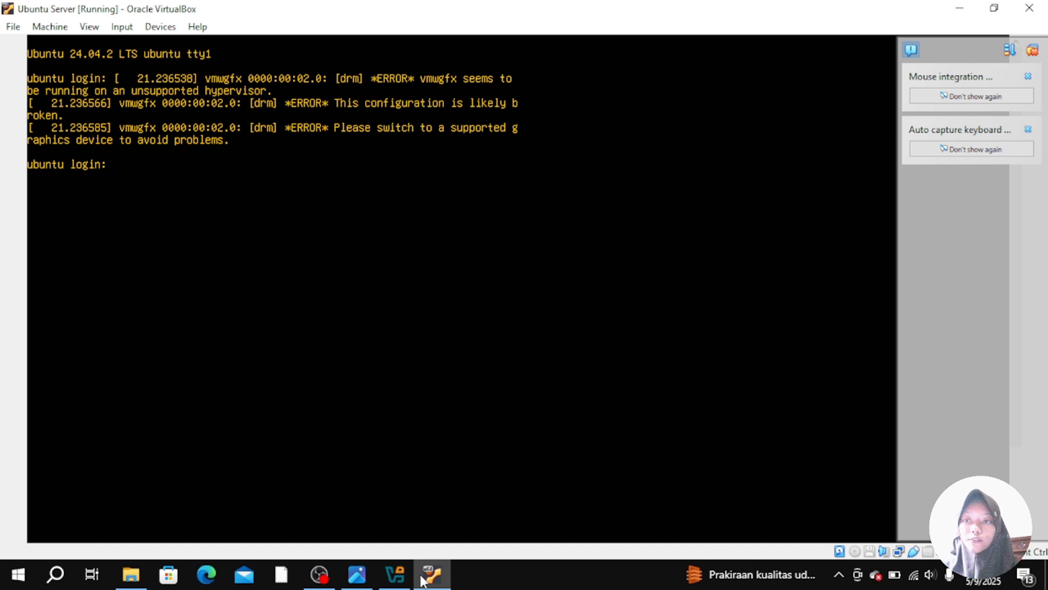
# Try to log in to the Ubuntu console with the account username
pyautogui.write('za')
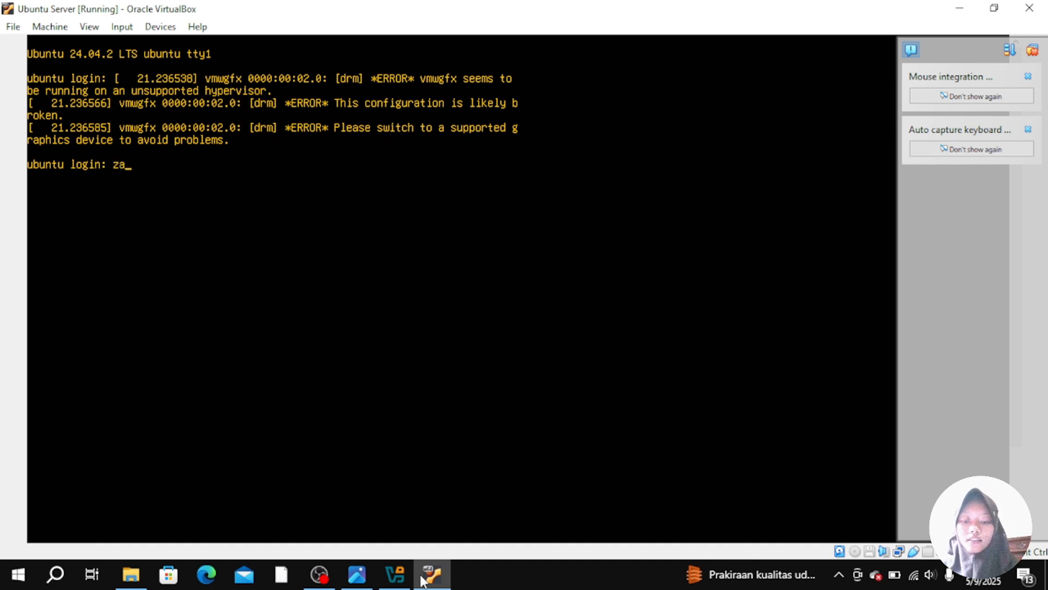
pyautogui.write('hid')
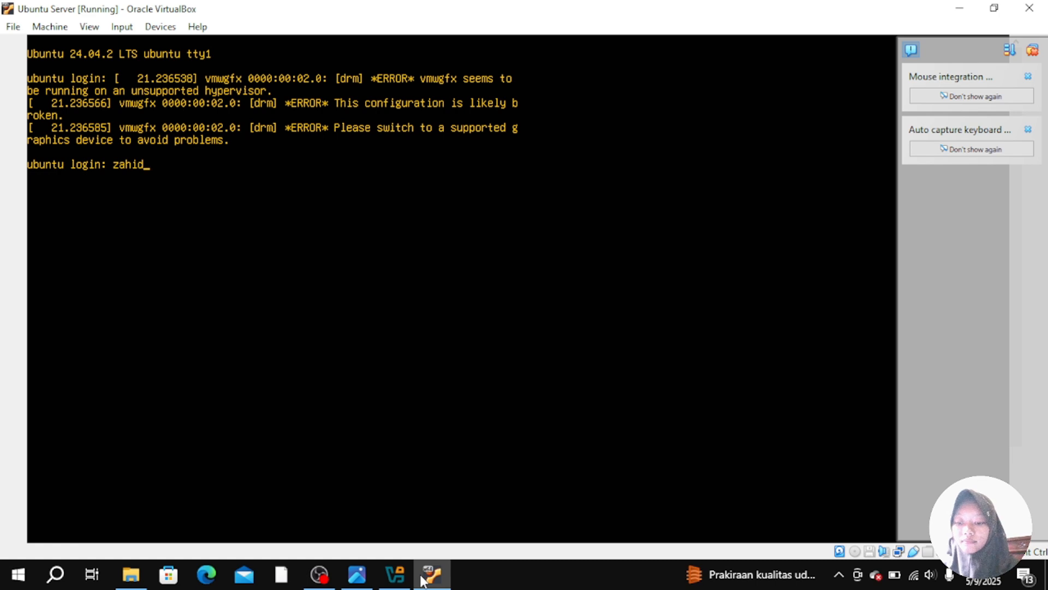
pyautogui.write('az')
pyautogui.press('Return')
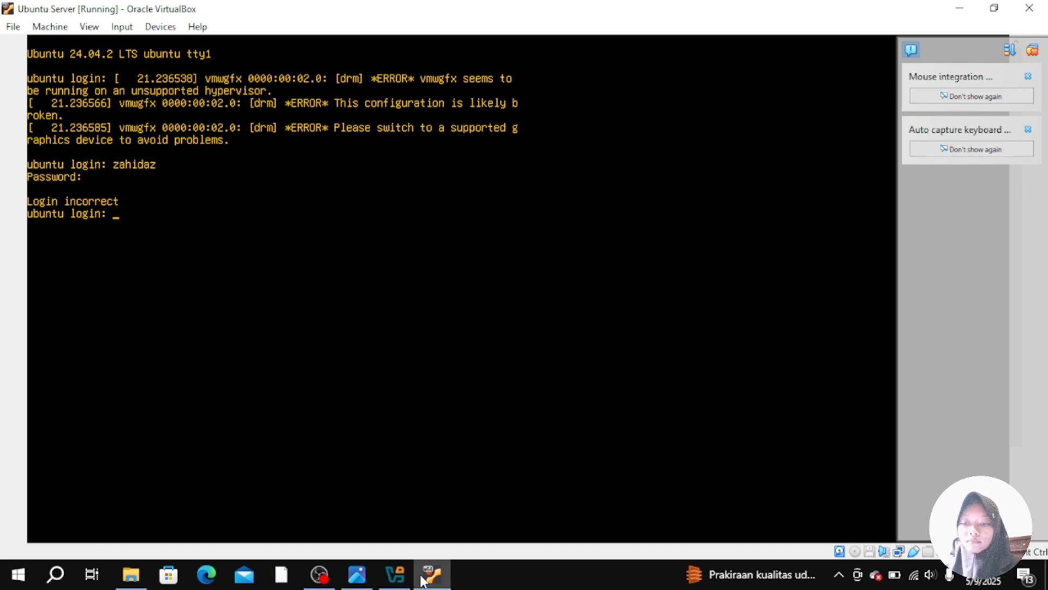
# Log in to the Ubuntu console with the account username, correcting the mistyped name, and enter the account password
pyautogui.write('1')
pyautogui.press('BackSpace')
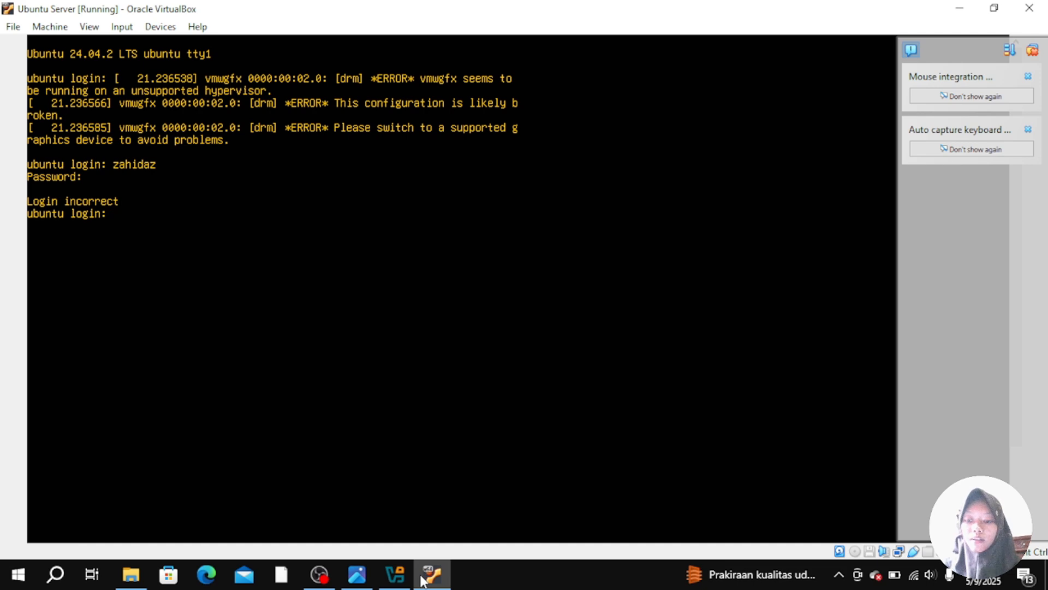
pyautogui.write('zaho')
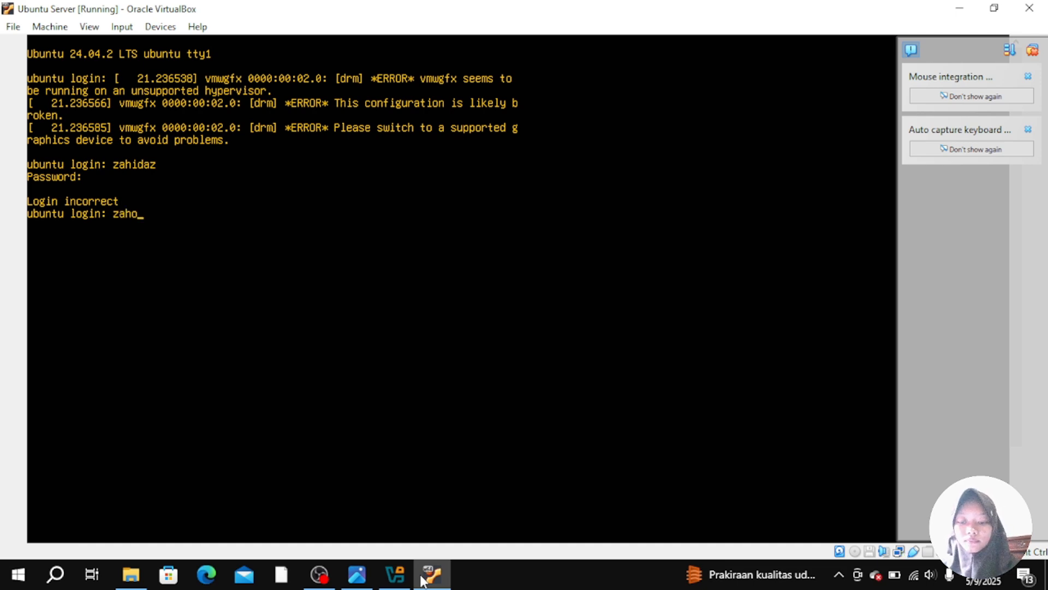
pyautogui.write('daz')
pyautogui.press('BackSpace')
pyautogui.press('BackSpace')
pyautogui.press('BackSpace')
pyautogui.press('BackSpace')
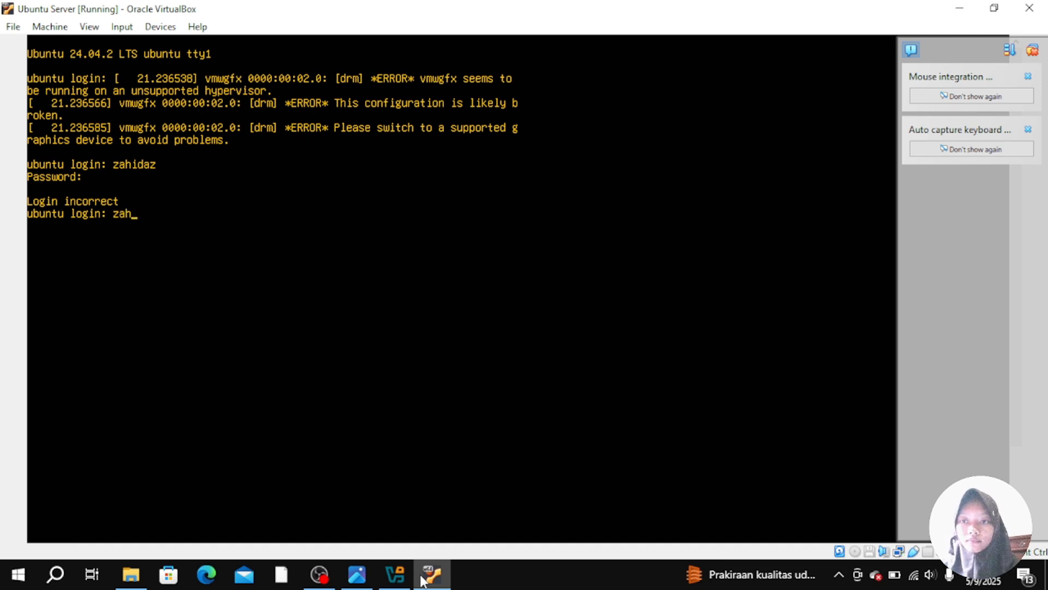
pyautogui.write('idaz')
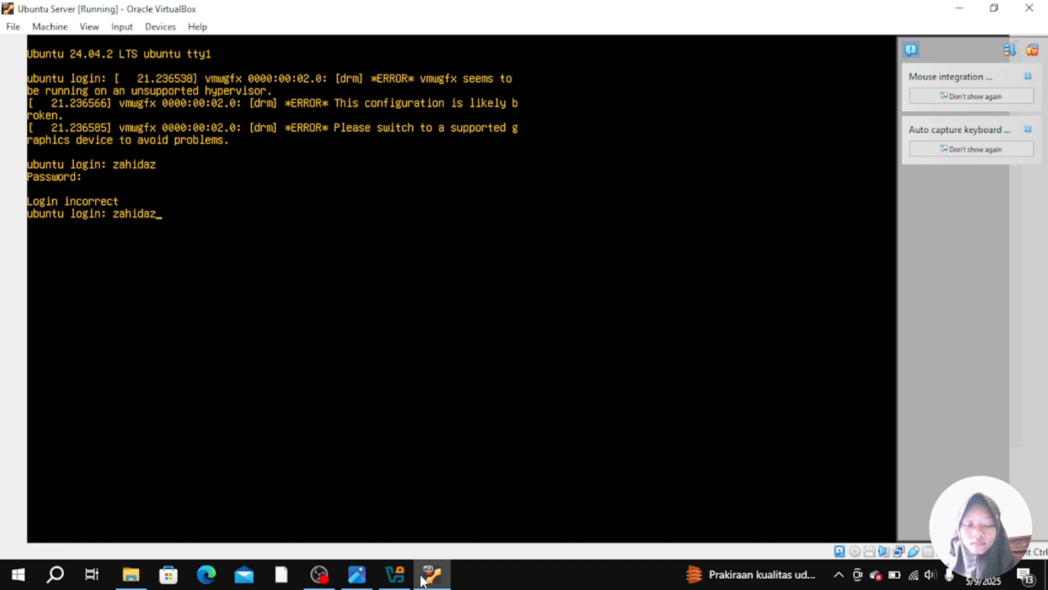
pyautogui.press('Return')
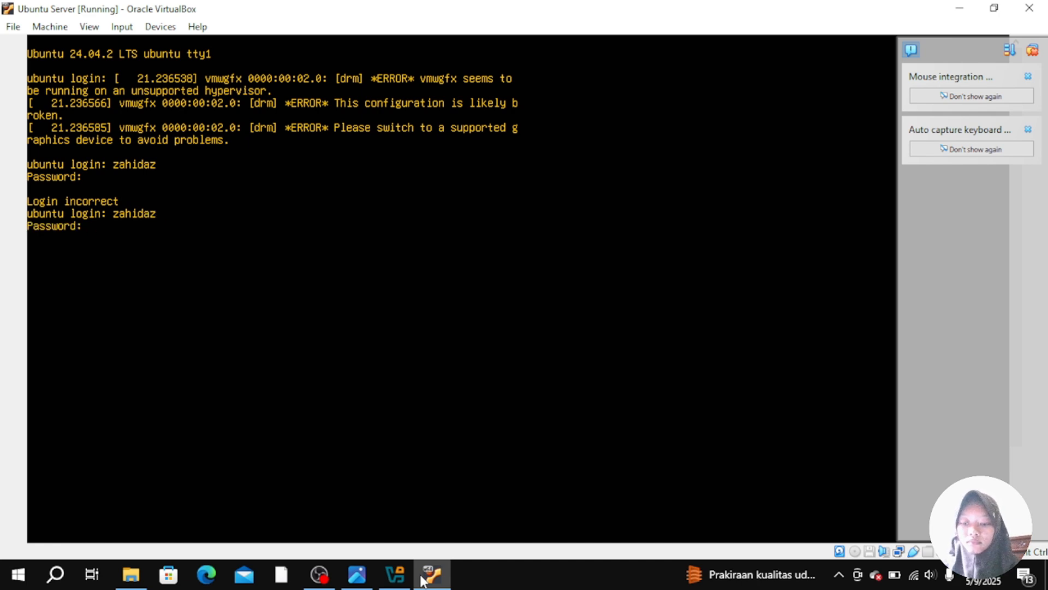
pyautogui.press('Return')
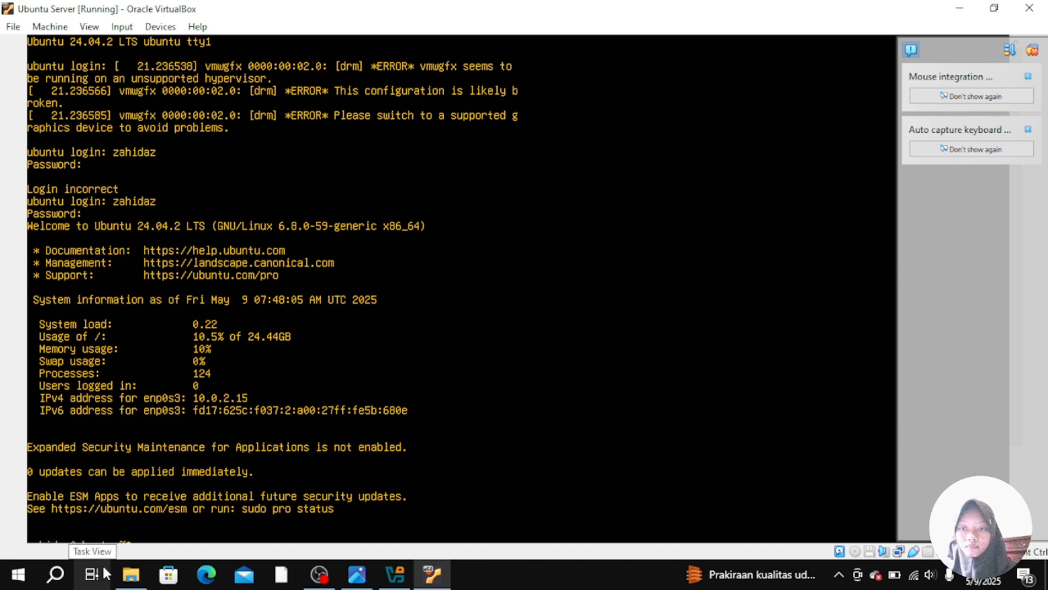
# Submit a series of blank lines at the shell prompt to bring it fully into view
pyautogui.press('Return')
pyautogui.press('Return')
pyautogui.press('Return')
pyautogui.press('Return')
pyautogui.press('Return')
pyautogui.press('Return')
pyautogui.press('Return')
pyautogui.press('Return')
pyautogui.press('Return')
pyautogui.press('Return')
pyautogui.press('Return')
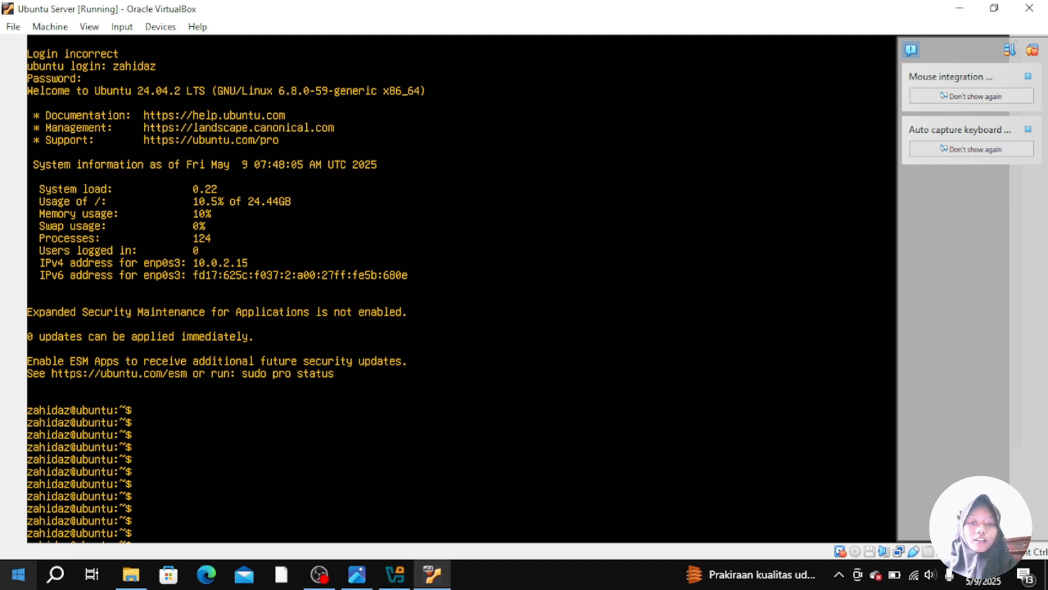
# Switch to the Photos window to view the SNAPSHOOT diagram of the server configurations
pyautogui.click(350, 583)
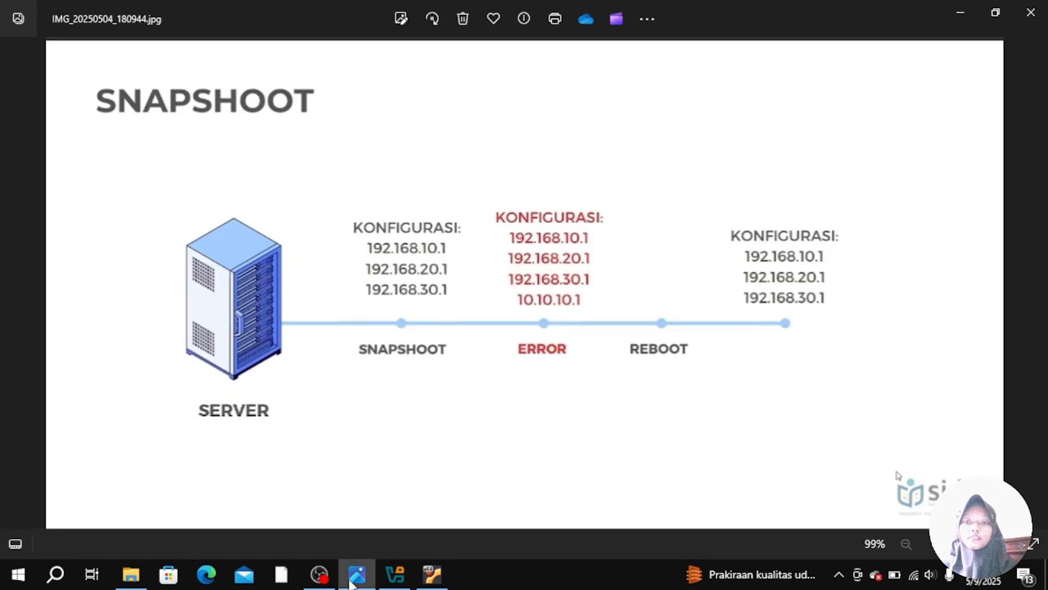
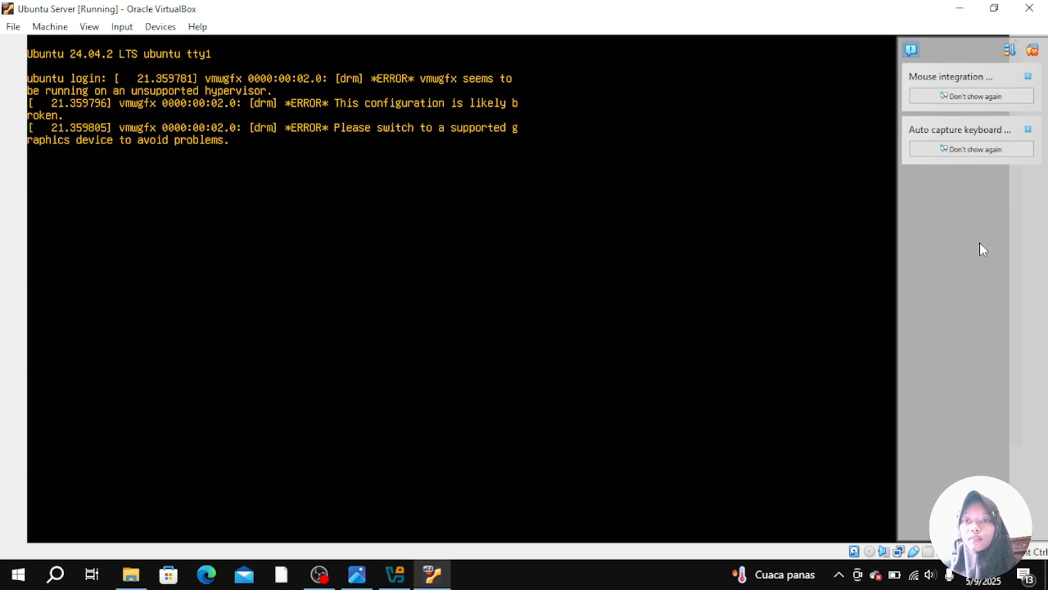
# Log in to the rebooted Ubuntu Server console with the account username and account password
pyautogui.press('Return')
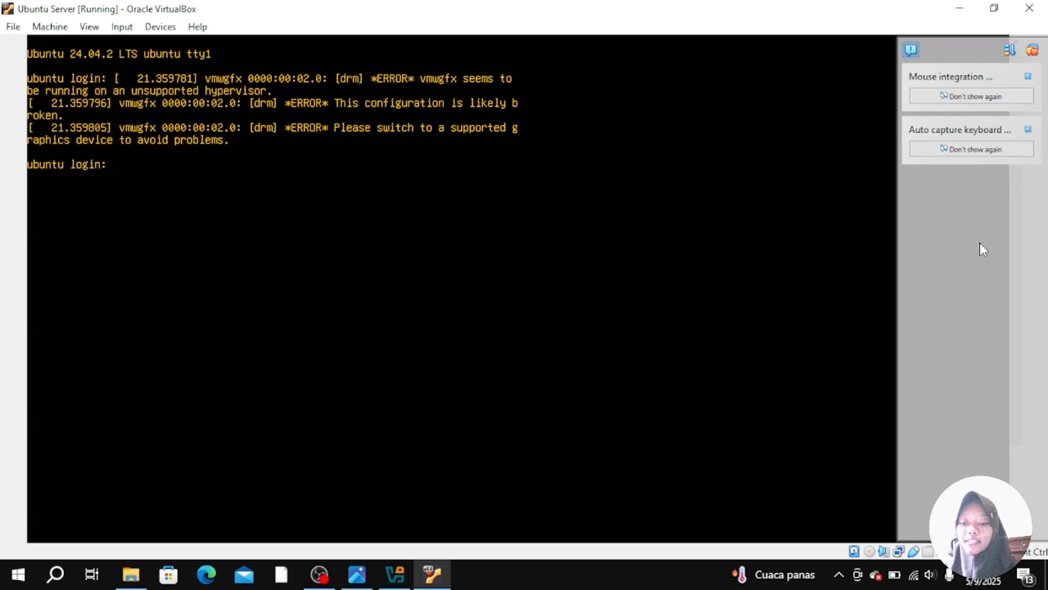
pyautogui.write('z')
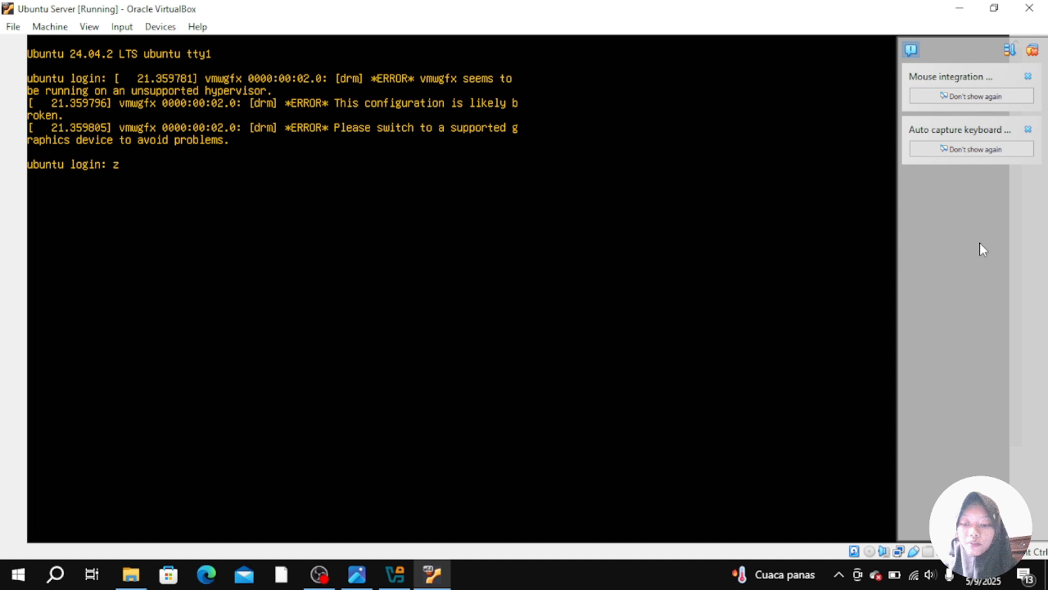
pyautogui.write('ahidaz')
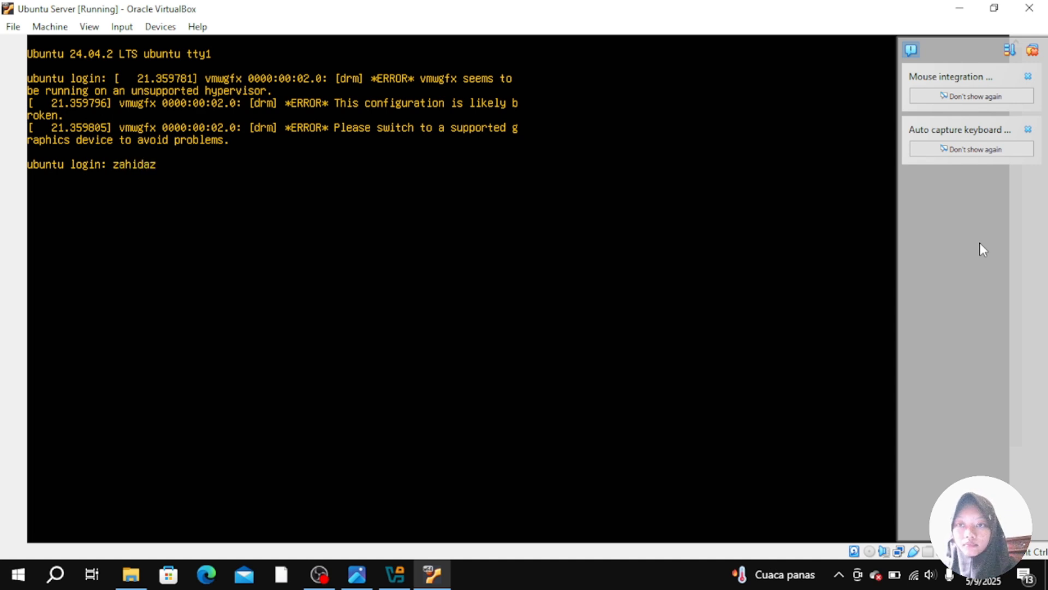
pyautogui.press('Return')
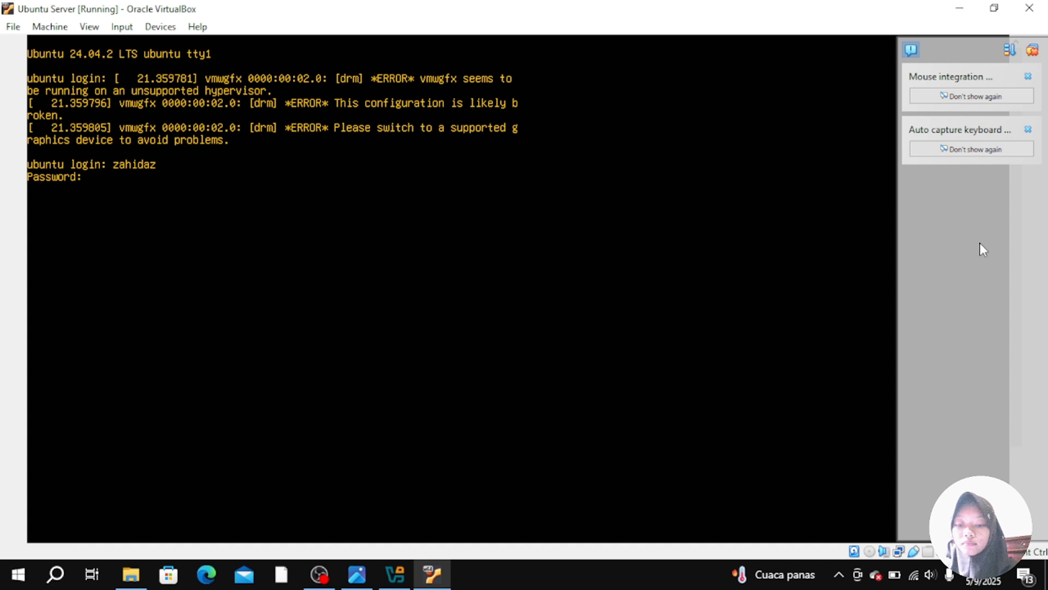
pyautogui.press('Return')
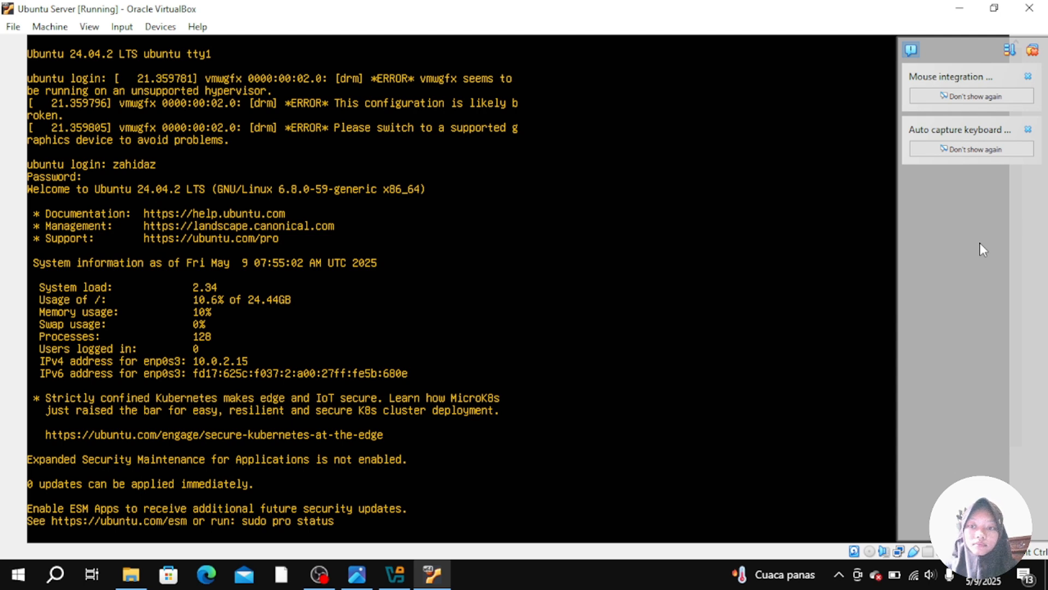
# Enter a run of blank lines in the console until empty shell prompts fill its lower half
pyautogui.press('Return')
pyautogui.press('Return')
pyautogui.press('Return')
pyautogui.press('Return')
pyautogui.press('Return')
pyautogui.press('Return')
pyautogui.press('Return')
pyautogui.press('Return')
pyautogui.press('Return')
pyautogui.press('Return')
pyautogui.press('Return')
pyautogui.press('Return')
pyautogui.press('Return')
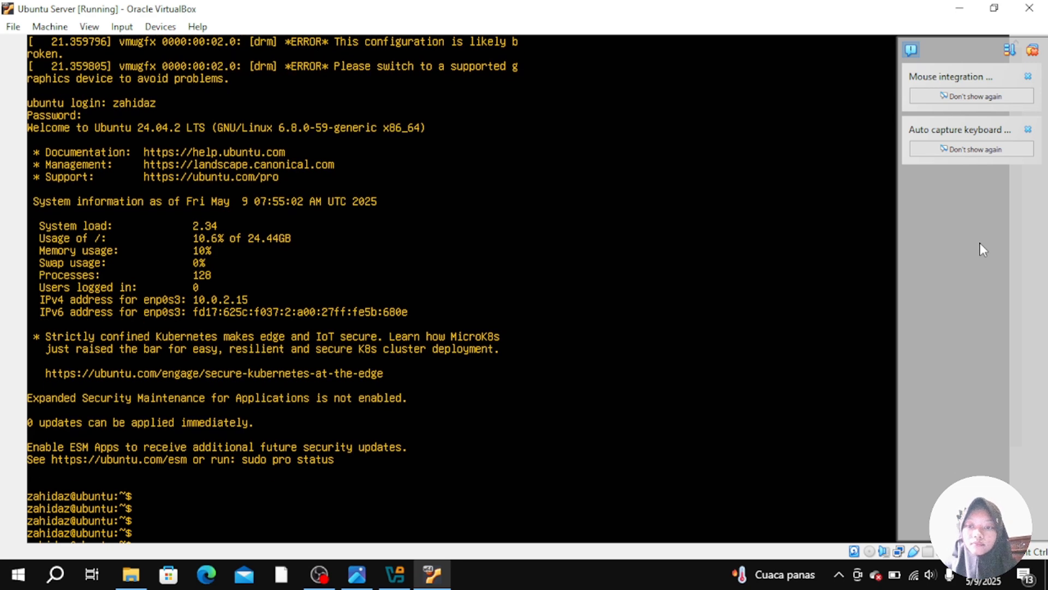
pyautogui.press('Return')
pyautogui.press('Return')
pyautogui.press('Return')
pyautogui.press('Return')
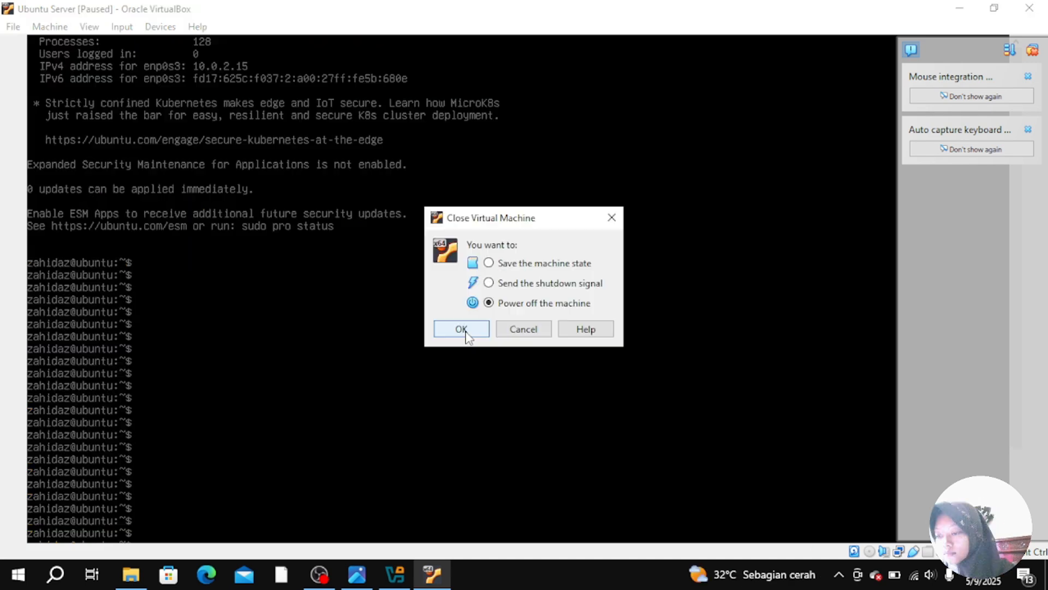
# Power off the Ubuntu Server machine and create a full clone of it named Ubuntu Server Clone
pyautogui.click(465, 331)
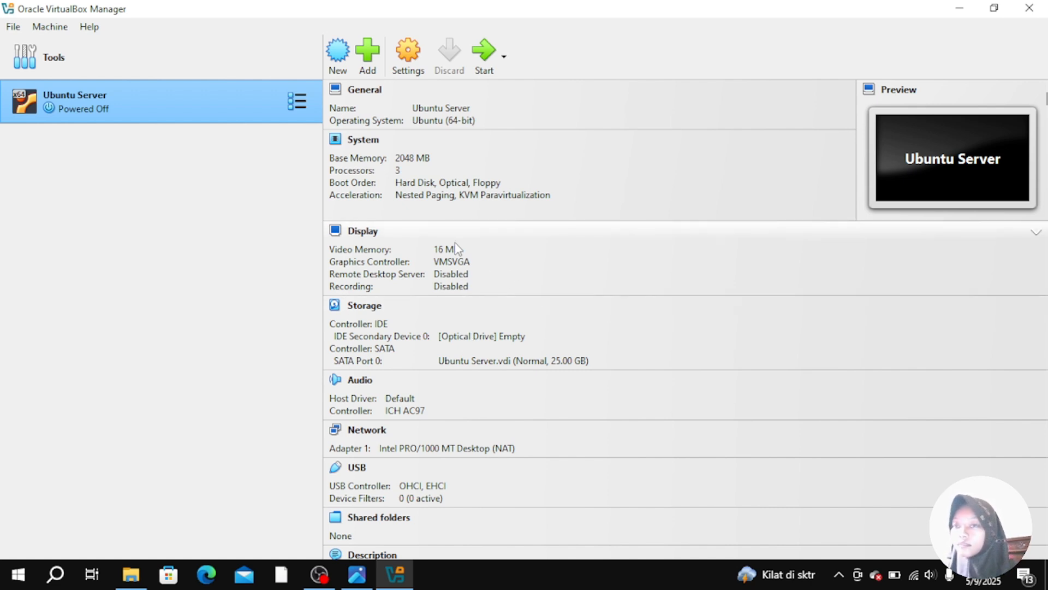
pyautogui.rightClick(193, 109)
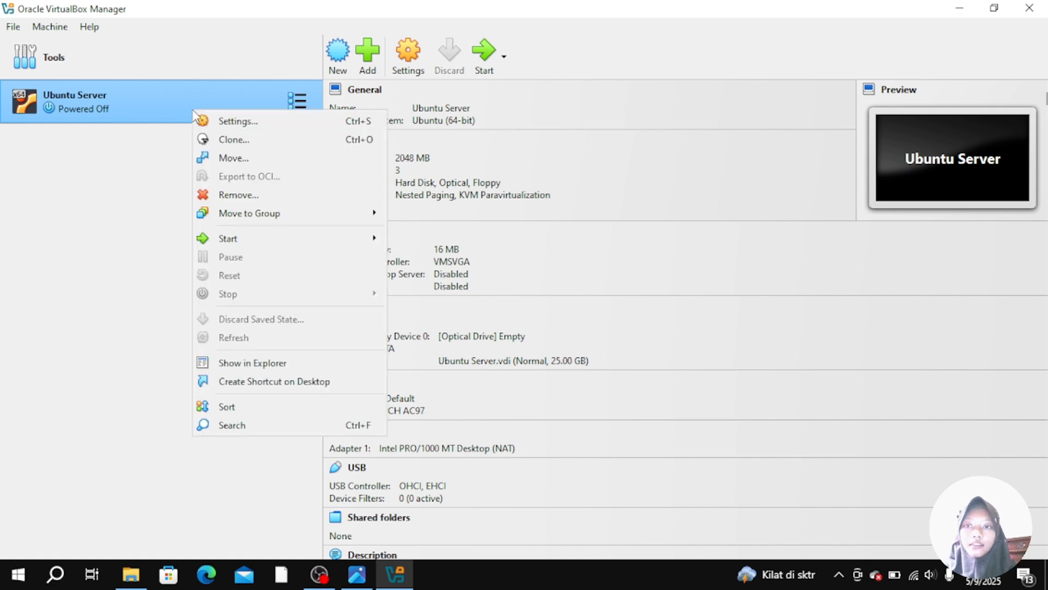
pyautogui.click(229, 140)
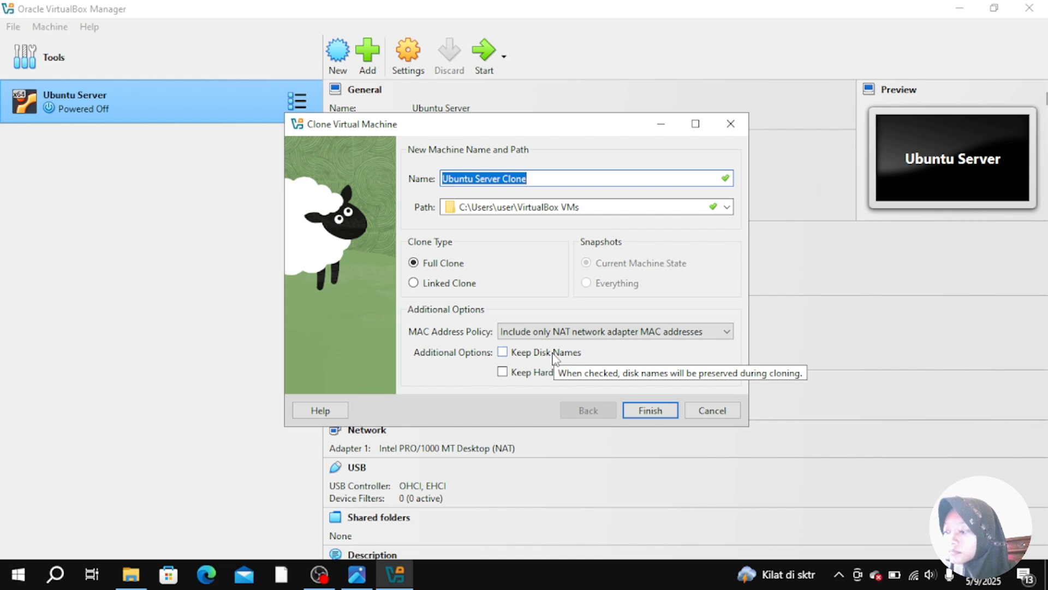
pyautogui.click(650, 410)
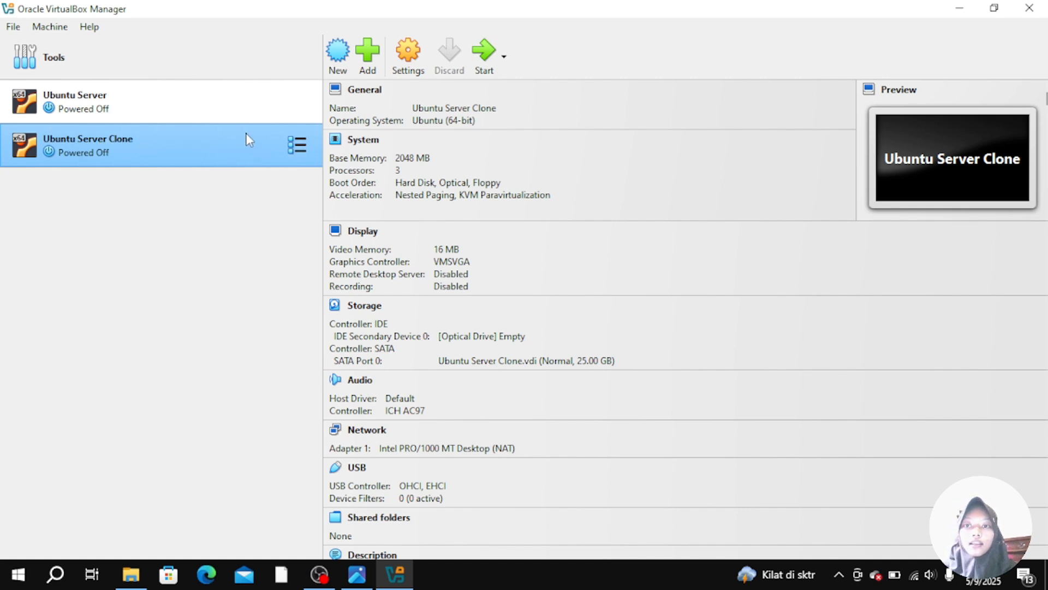
# Start the Ubuntu Server Clone machine and log in to its console with the account username and account password
pyautogui.click(478, 67)
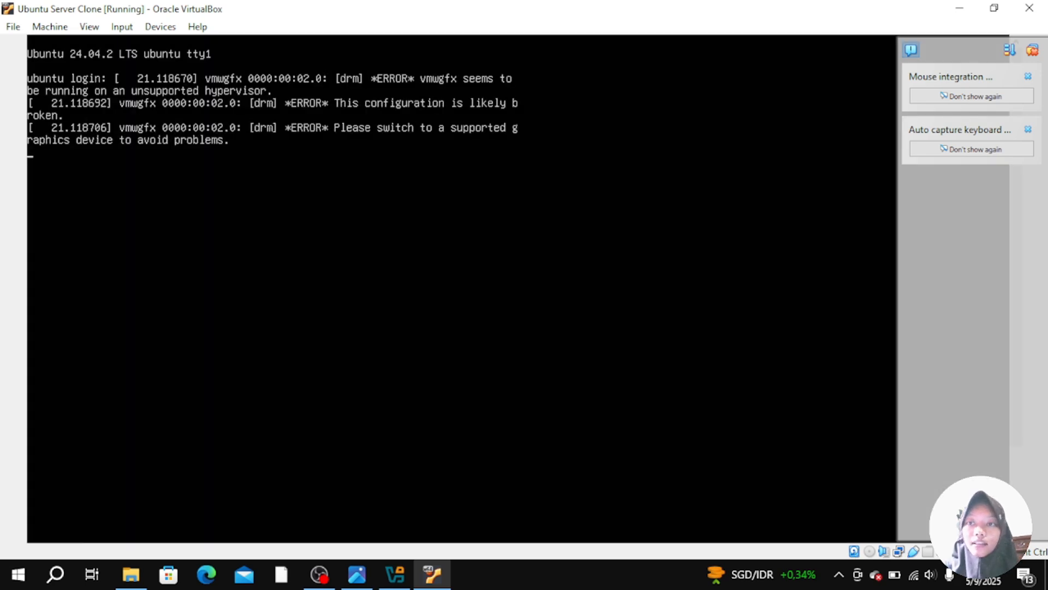
pyautogui.press('Return')
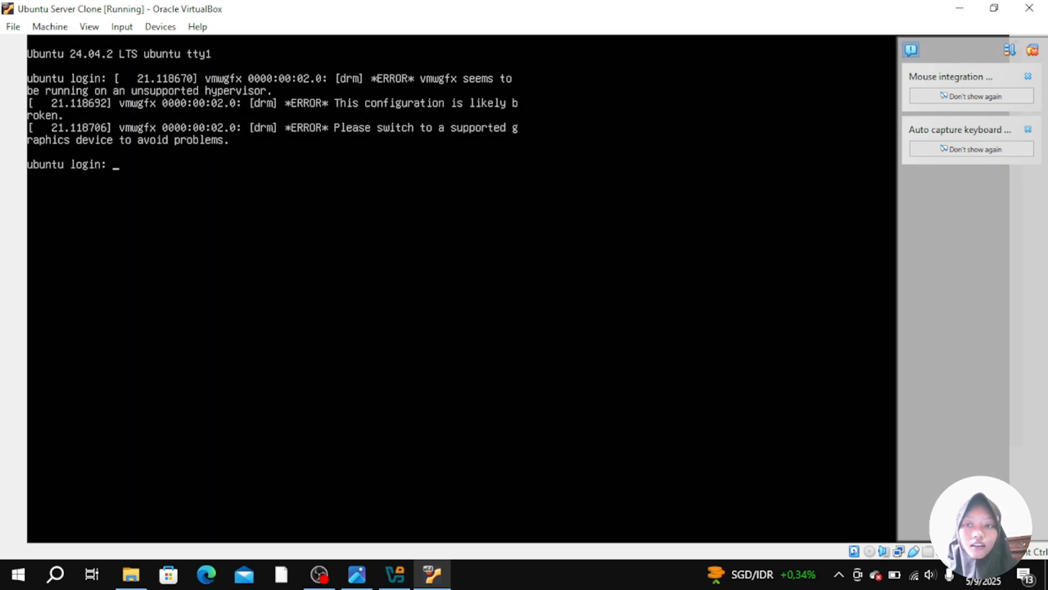
pyautogui.write('z')
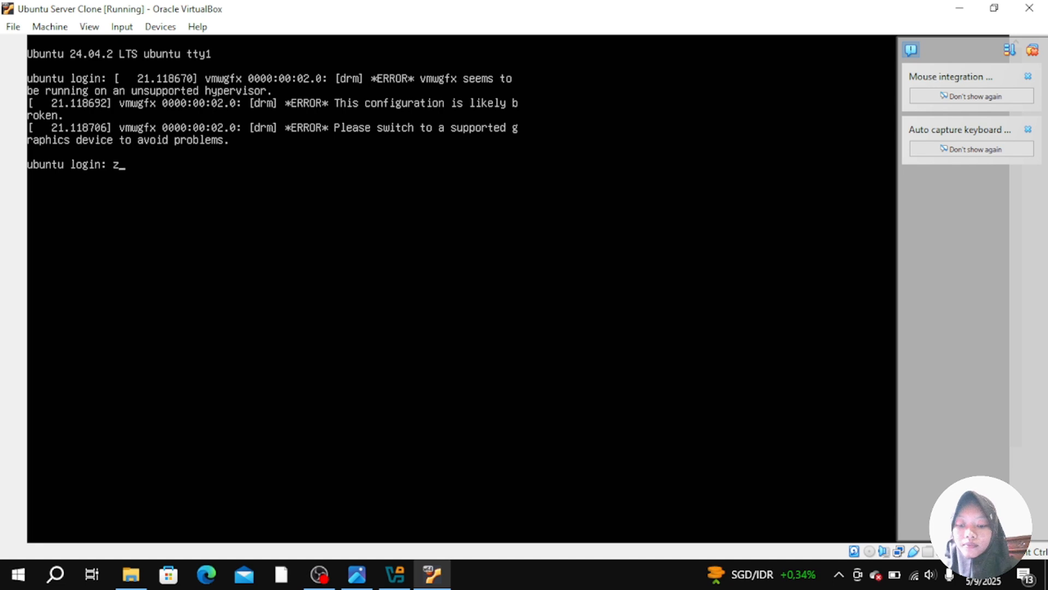
pyautogui.write('ahidaz')
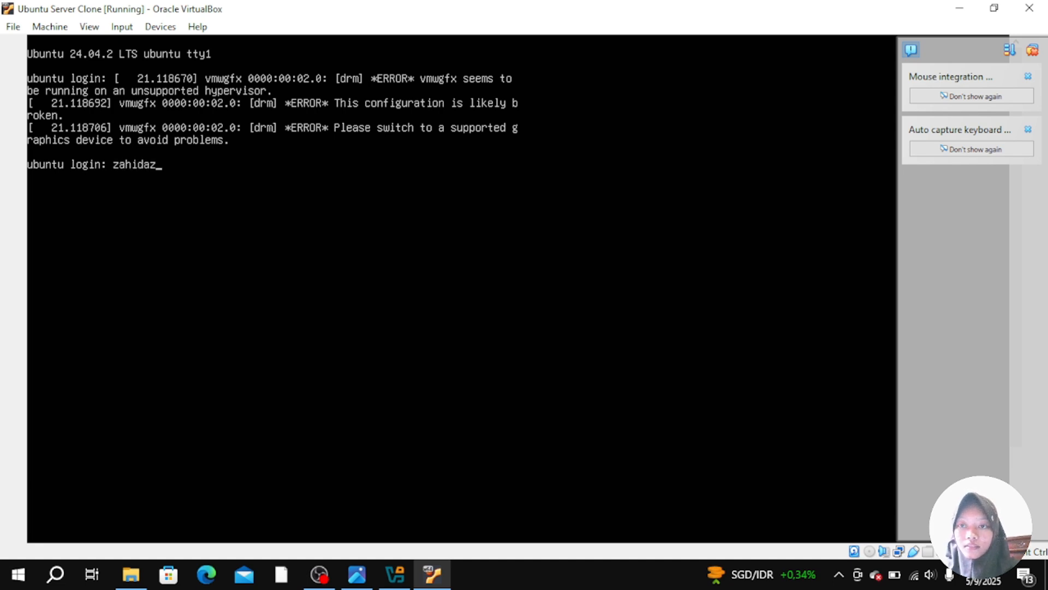
pyautogui.press('Return')
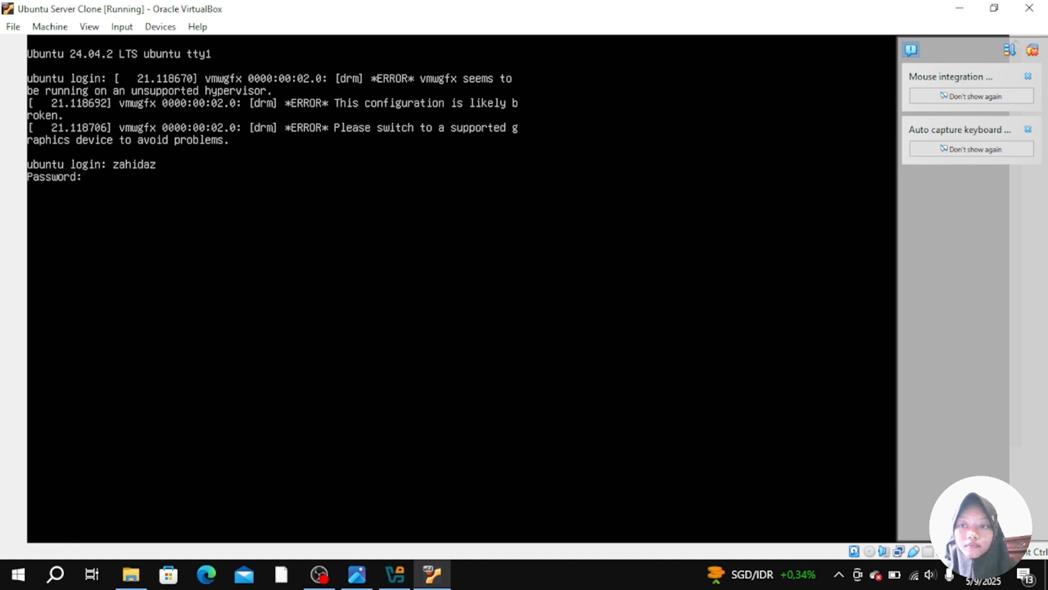
pyautogui.press('Return')
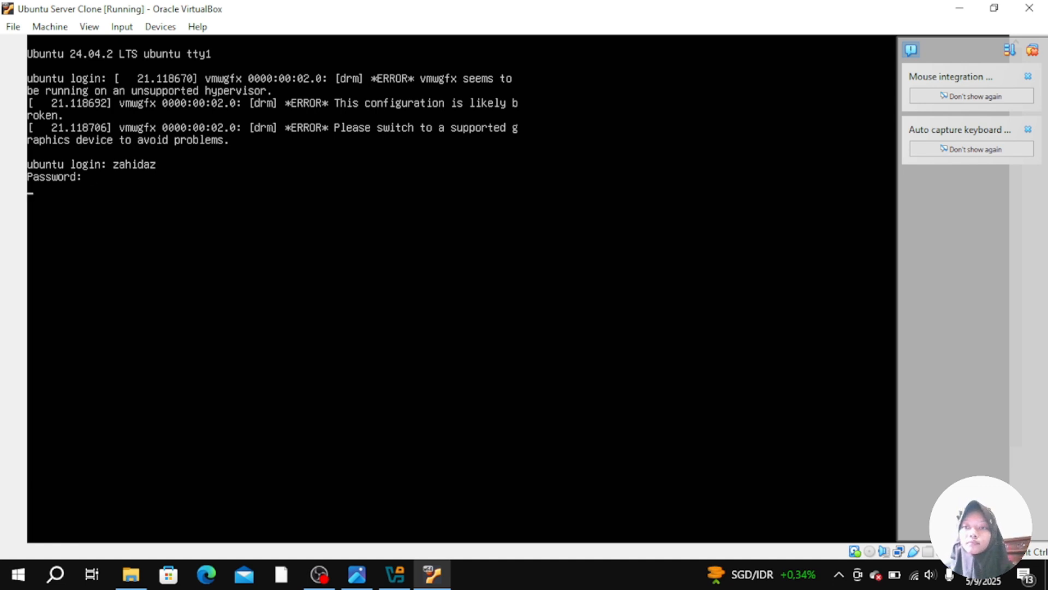